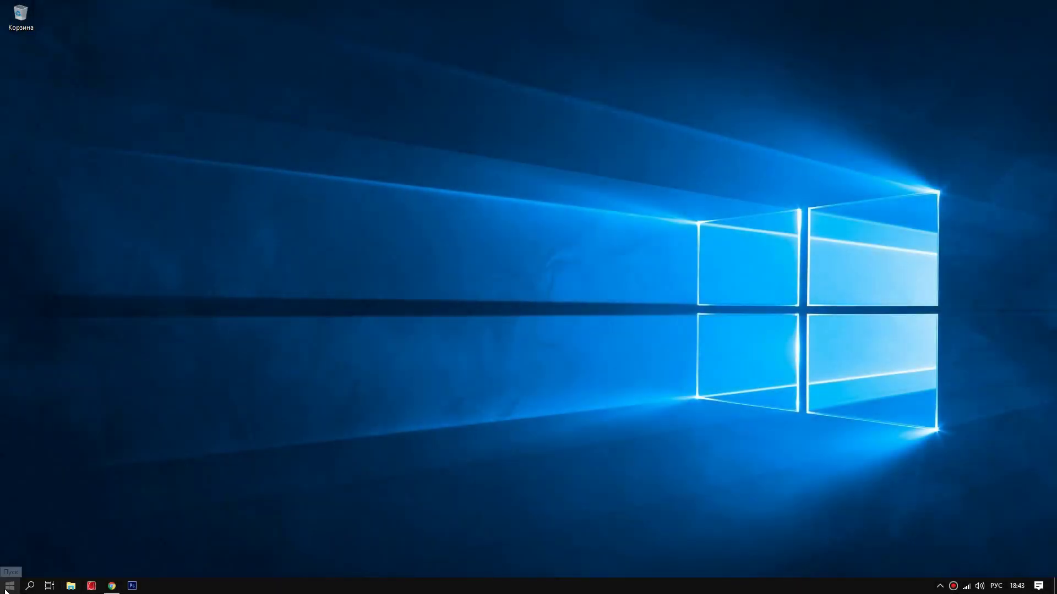
Check the installed apps list, then bring the besthard.ru Office catalogue back into view
{"action": "left_click", "coordinate": [7, 587]}
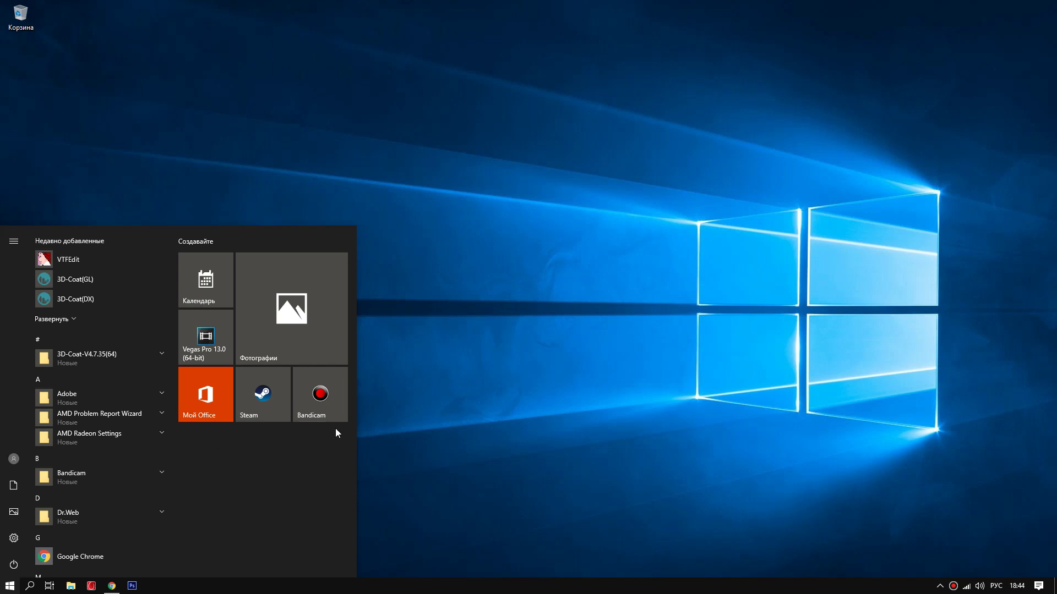
{"action": "left_click", "coordinate": [459, 393]}
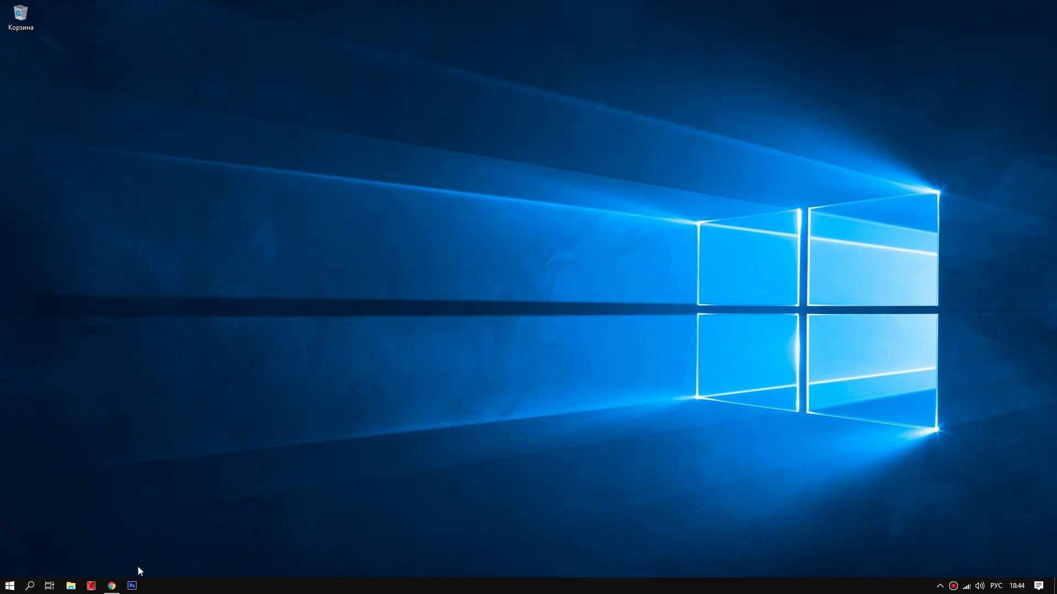
{"action": "left_click", "coordinate": [111, 586]}
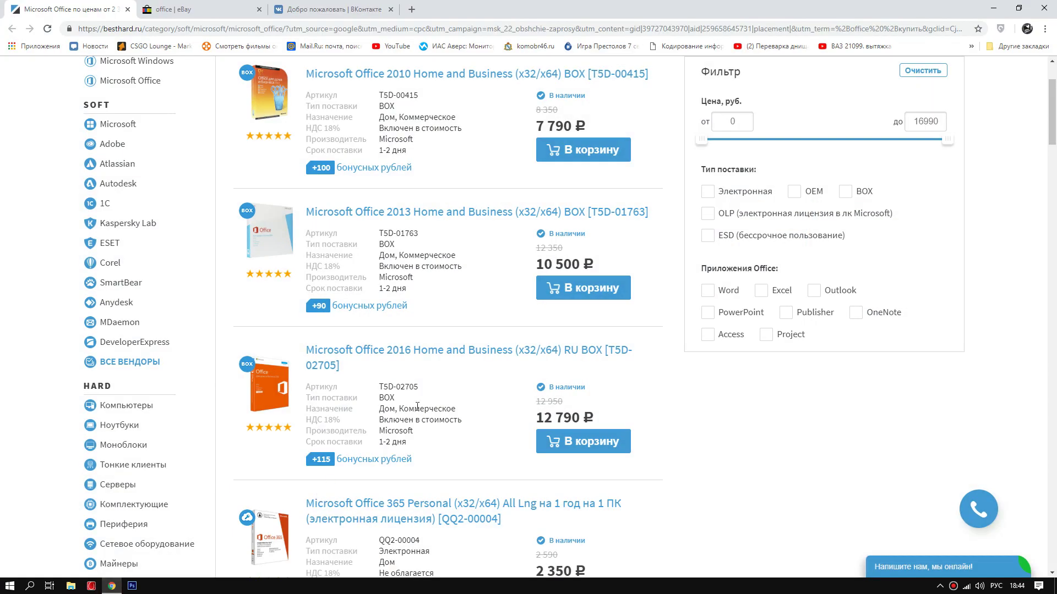
Scroll through the Office 2010, 2013 and 2016 Home and Business listings
{"action": "scroll", "coordinate": [375, 388], "scroll_direction": "up", "scroll_amount": 2}
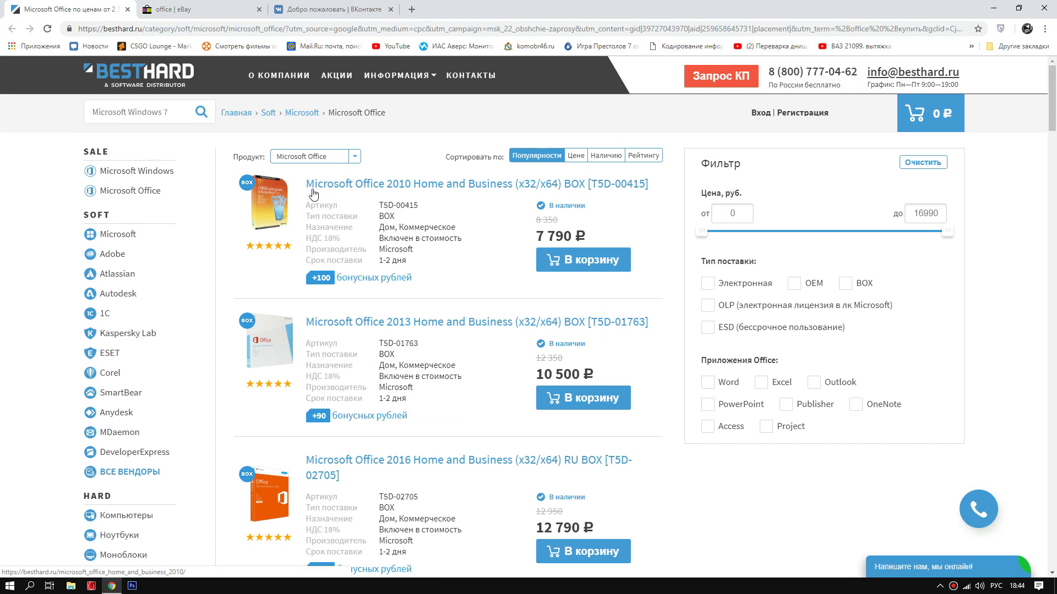
{"action": "scroll", "coordinate": [291, 315], "scroll_direction": "down", "scroll_amount": 2}
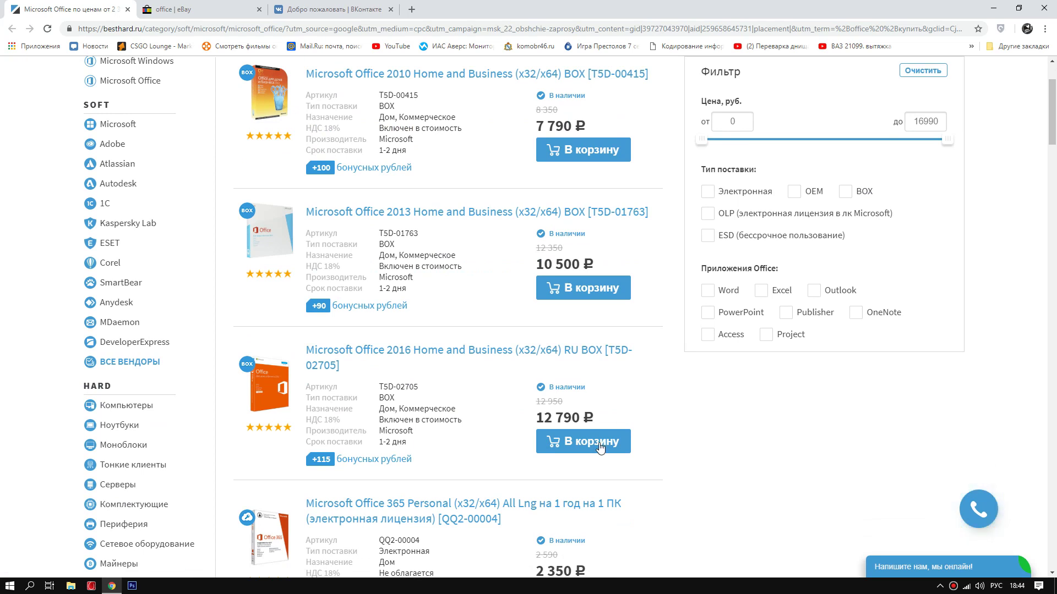
{"action": "scroll", "coordinate": [633, 424], "scroll_direction": "down", "scroll_amount": 2}
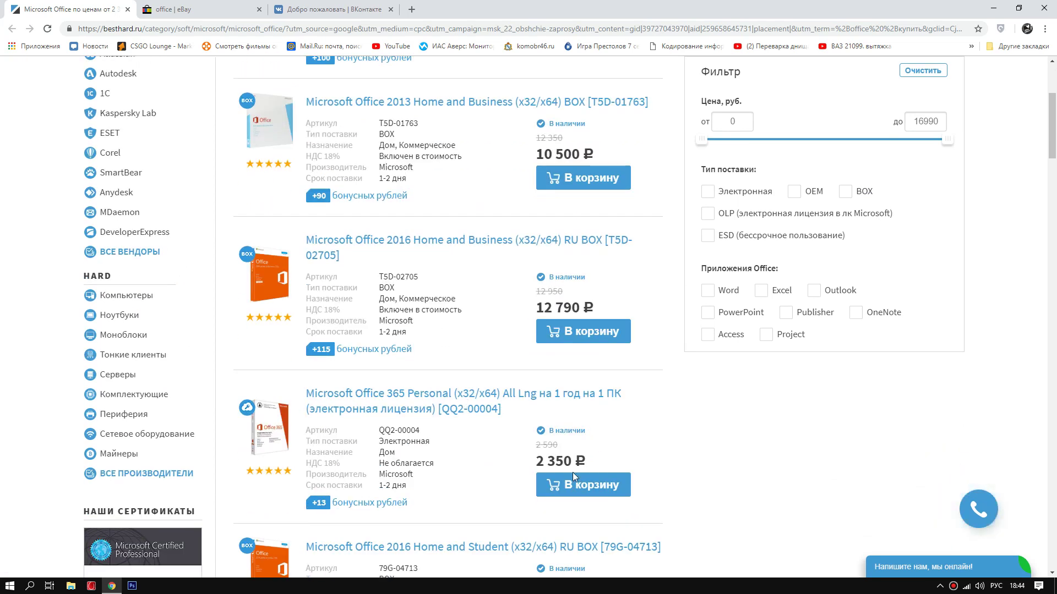
{"action": "scroll", "coordinate": [572, 472], "scroll_direction": "down", "scroll_amount": 2}
{"action": "scroll", "coordinate": [450, 469], "scroll_direction": "up", "scroll_amount": 2}
{"action": "scroll", "coordinate": [478, 334], "scroll_direction": "up", "scroll_amount": 2}
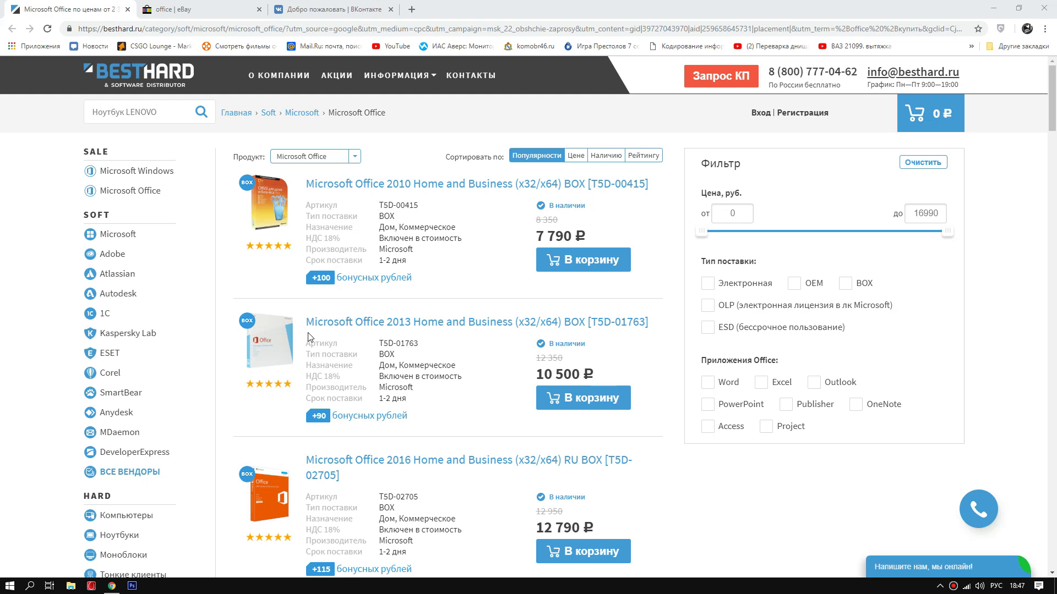
{"action": "scroll", "coordinate": [396, 441], "scroll_direction": "down", "scroll_amount": 2}
{"action": "scroll", "coordinate": [352, 410], "scroll_direction": "down", "scroll_amount": 3}
{"action": "scroll", "coordinate": [343, 402], "scroll_direction": "down", "scroll_amount": 2}
{"action": "scroll", "coordinate": [344, 407], "scroll_direction": "down", "scroll_amount": 2}
{"action": "scroll", "coordinate": [347, 416], "scroll_direction": "down", "scroll_amount": 2}
{"action": "scroll", "coordinate": [349, 424], "scroll_direction": "down", "scroll_amount": 2}
{"action": "scroll", "coordinate": [354, 436], "scroll_direction": "down", "scroll_amount": 3}
{"action": "scroll", "coordinate": [360, 449], "scroll_direction": "down", "scroll_amount": 2}
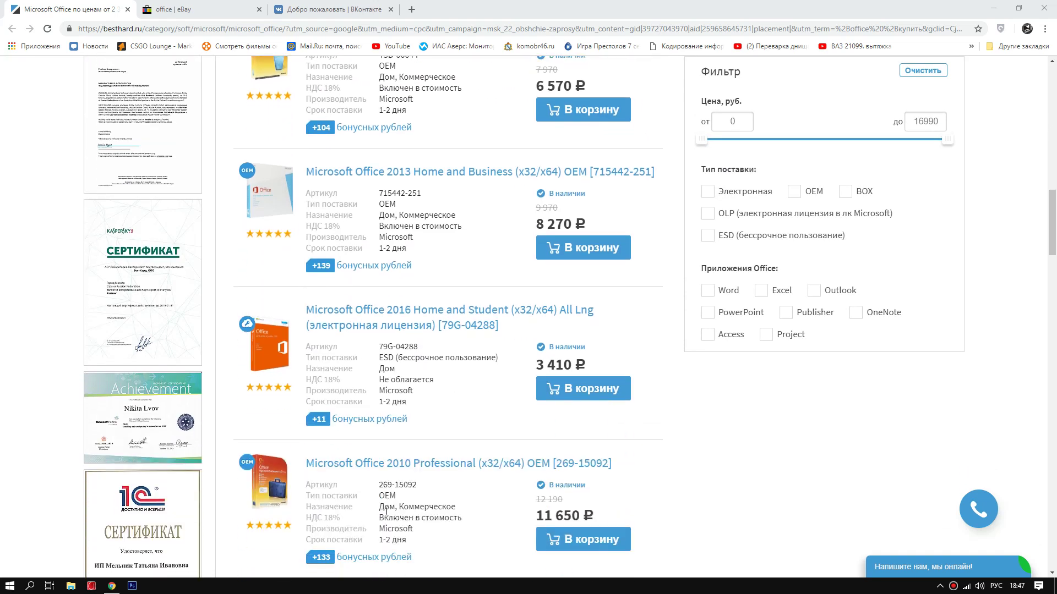
{"action": "scroll", "coordinate": [433, 519], "scroll_direction": "up", "scroll_amount": 2}
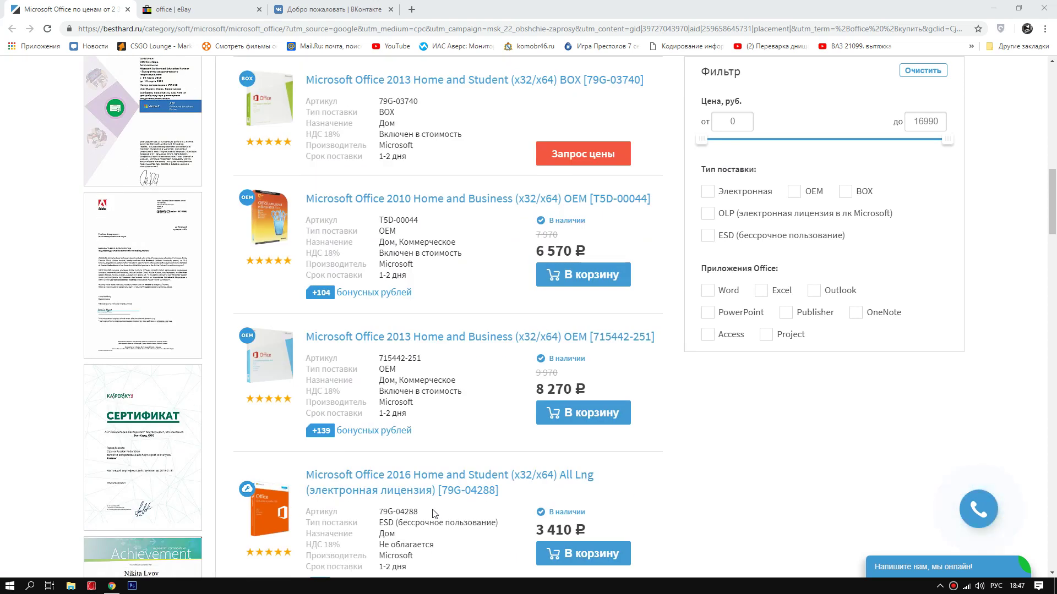
{"action": "scroll", "coordinate": [422, 498], "scroll_direction": "up", "scroll_amount": 5}
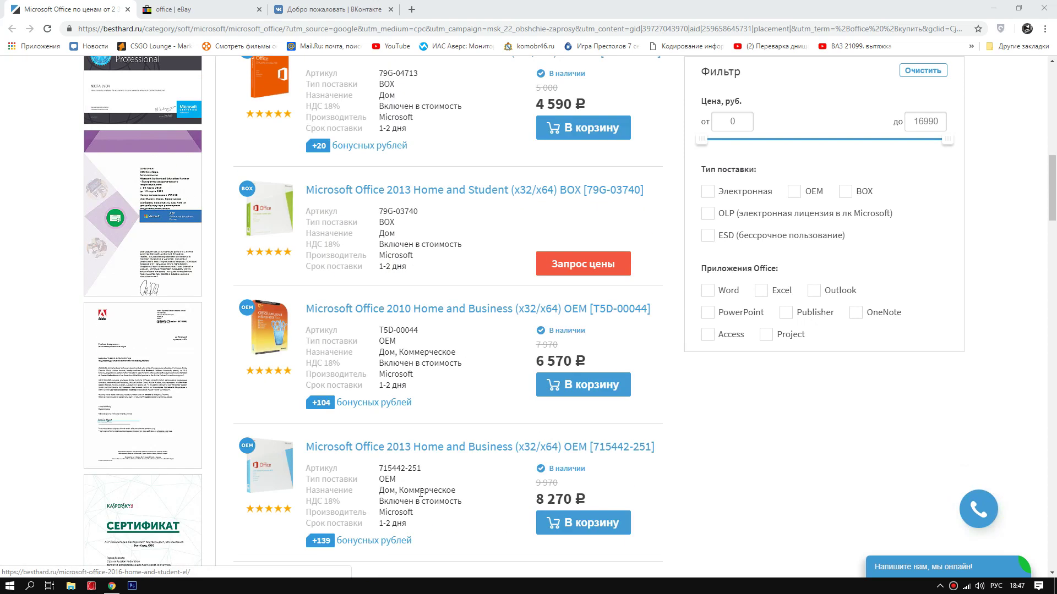
{"action": "scroll", "coordinate": [389, 386], "scroll_direction": "down", "scroll_amount": 3}
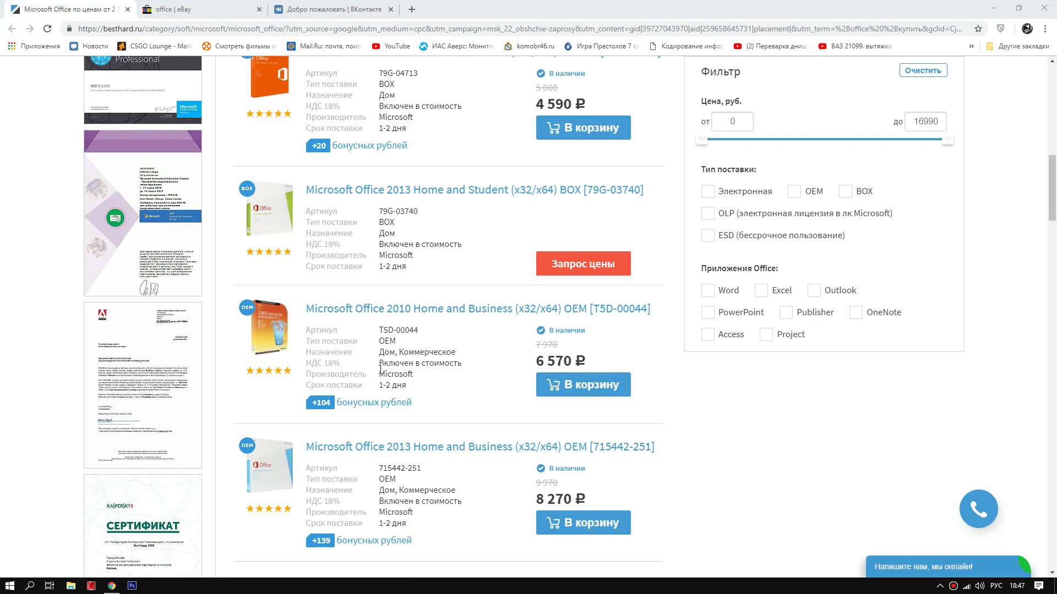
{"action": "scroll", "coordinate": [405, 361], "scroll_direction": "down", "scroll_amount": 2}
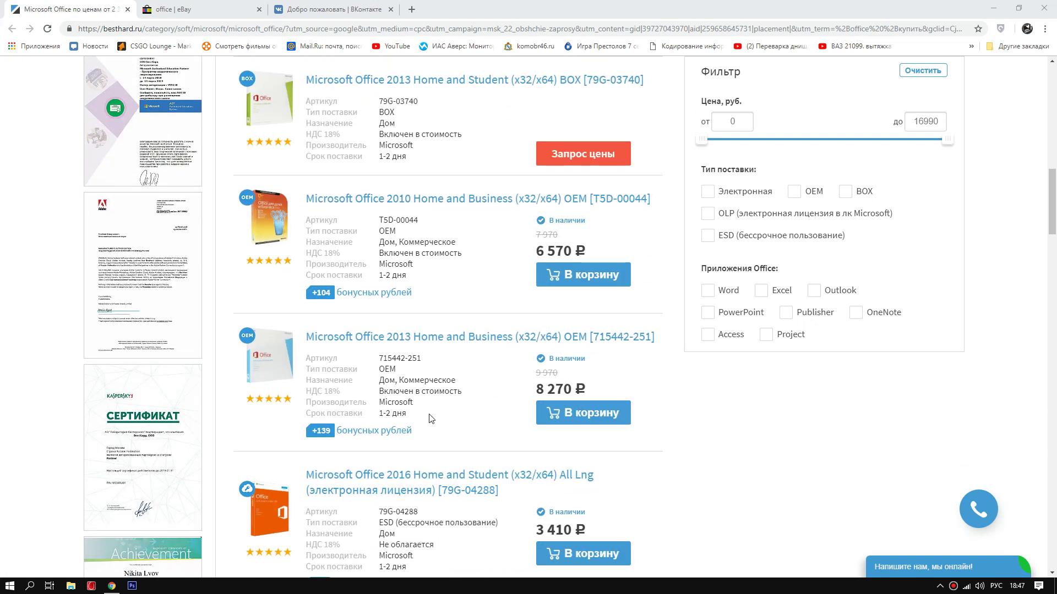
{"action": "scroll", "coordinate": [412, 461], "scroll_direction": "down", "scroll_amount": 3}
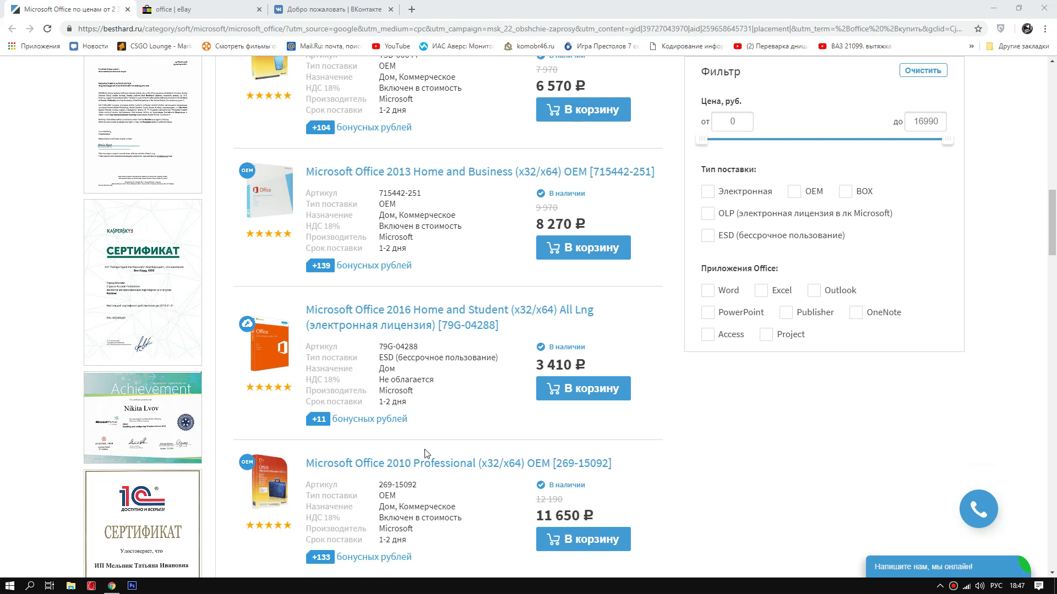
{"action": "scroll", "coordinate": [421, 453], "scroll_direction": "down", "scroll_amount": 2}
{"action": "scroll", "coordinate": [382, 463], "scroll_direction": "up", "scroll_amount": 2}
{"action": "scroll", "coordinate": [382, 463], "scroll_direction": "up", "scroll_amount": 5}
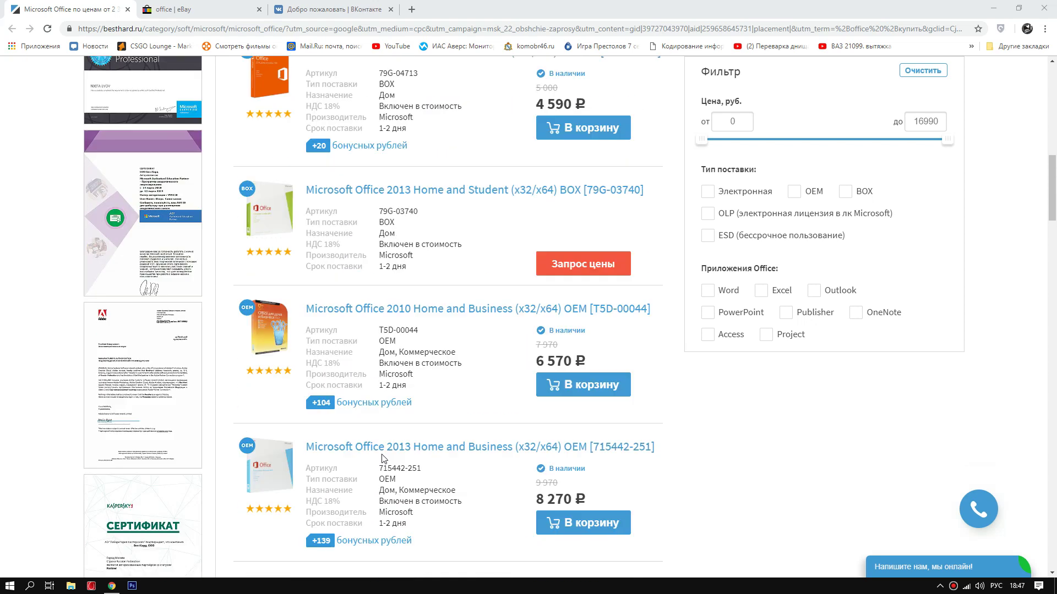
{"action": "scroll", "coordinate": [382, 459], "scroll_direction": "down", "scroll_amount": 1}
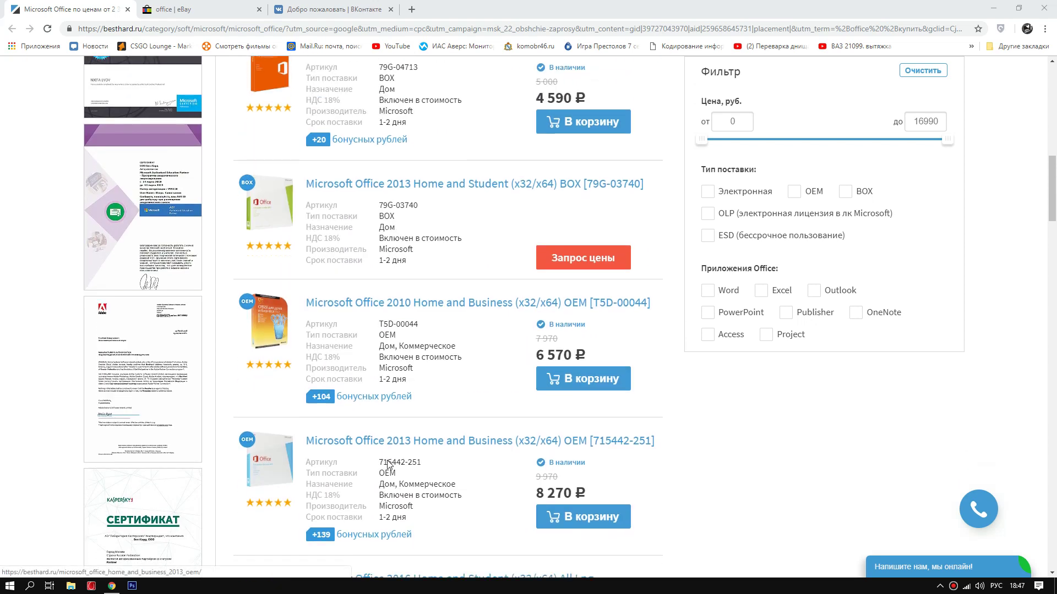
{"action": "scroll", "coordinate": [382, 456], "scroll_direction": "down", "scroll_amount": 2}
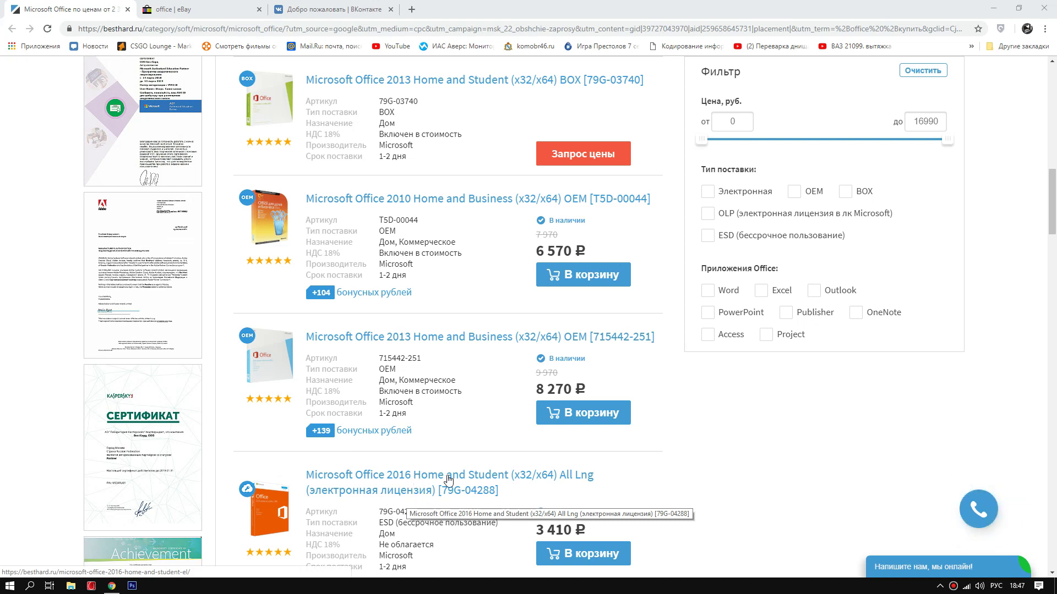
{"action": "scroll", "coordinate": [410, 429], "scroll_direction": "up", "scroll_amount": 1}
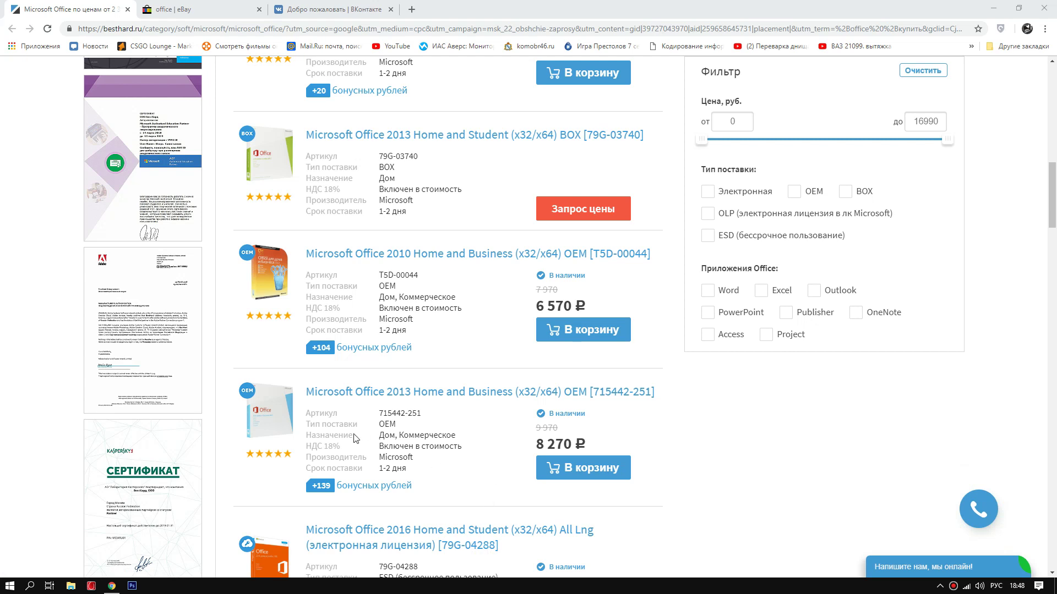
{"action": "scroll", "coordinate": [355, 437], "scroll_direction": "up", "scroll_amount": 2}
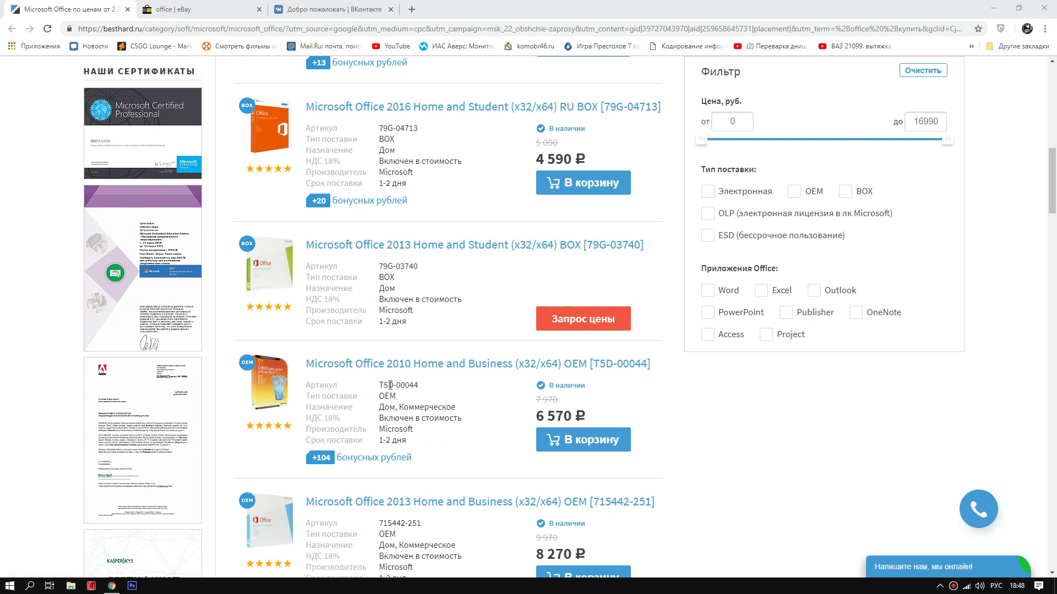
{"action": "scroll", "coordinate": [386, 396], "scroll_direction": "up", "scroll_amount": 2}
{"action": "scroll", "coordinate": [379, 410], "scroll_direction": "up", "scroll_amount": 2}
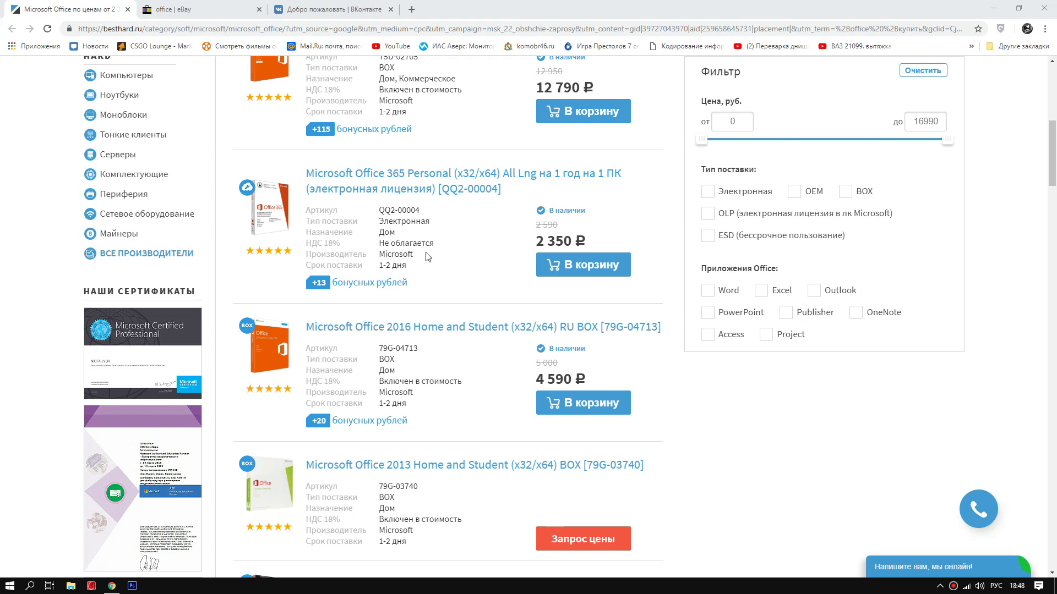
{"action": "scroll", "coordinate": [408, 253], "scroll_direction": "down", "scroll_amount": 1}
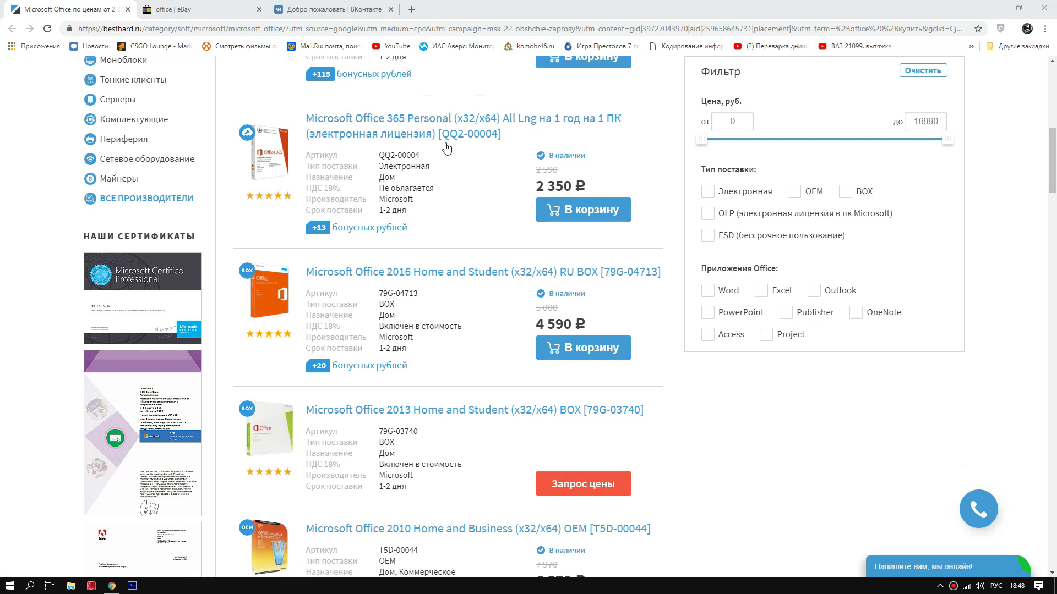
{"action": "scroll", "coordinate": [435, 231], "scroll_direction": "up", "scroll_amount": 1}
{"action": "scroll", "coordinate": [441, 330], "scroll_direction": "down", "scroll_amount": 1}
{"action": "scroll", "coordinate": [443, 230], "scroll_direction": "down", "scroll_amount": 1}
{"action": "scroll", "coordinate": [432, 231], "scroll_direction": "up", "scroll_amount": 1}
{"action": "left_click", "coordinate": [165, 10]}
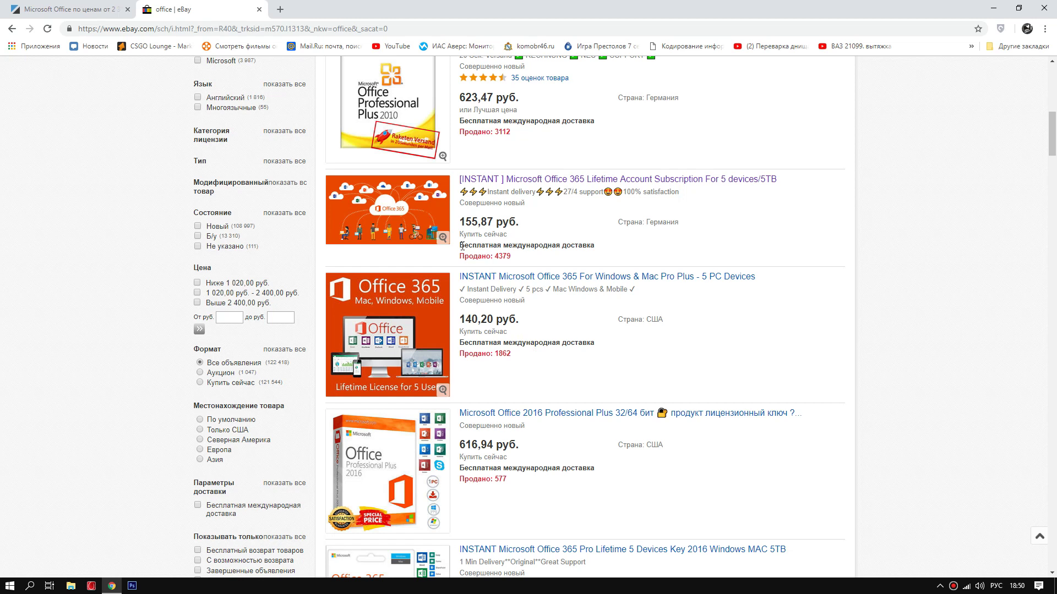
Scroll through eBay's 'office' results, topped by the Office 2019 Pro Plus listing at 822,81 руб
{"action": "scroll", "coordinate": [506, 287], "scroll_direction": "up", "scroll_amount": 2}
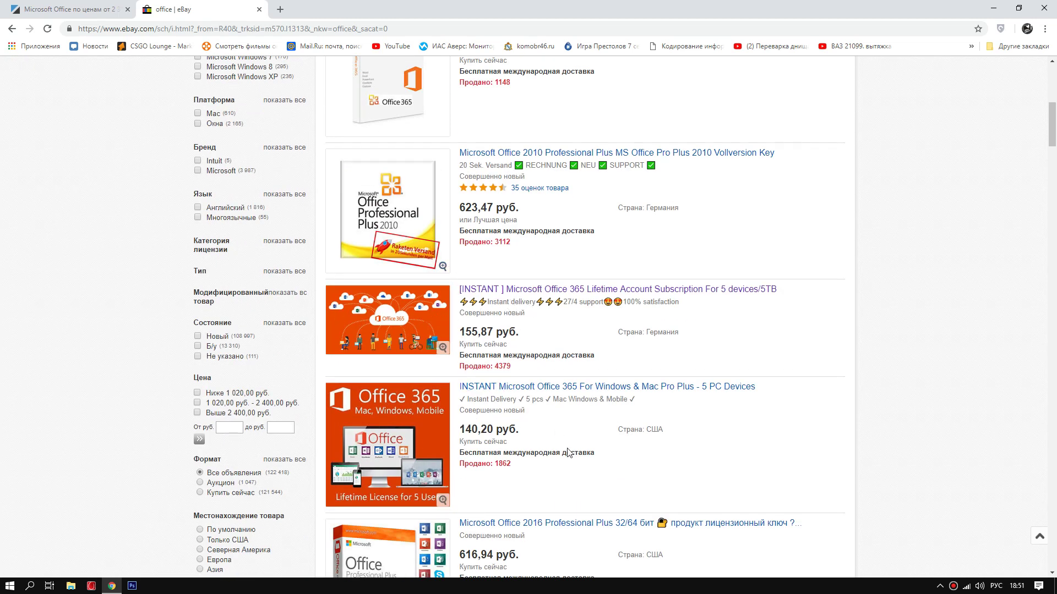
{"action": "scroll", "coordinate": [521, 397], "scroll_direction": "up", "scroll_amount": 4}
{"action": "scroll", "coordinate": [512, 385], "scroll_direction": "up", "scroll_amount": 2}
{"action": "scroll", "coordinate": [504, 374], "scroll_direction": "up", "scroll_amount": 2}
{"action": "scroll", "coordinate": [492, 345], "scroll_direction": "down", "scroll_amount": 4}
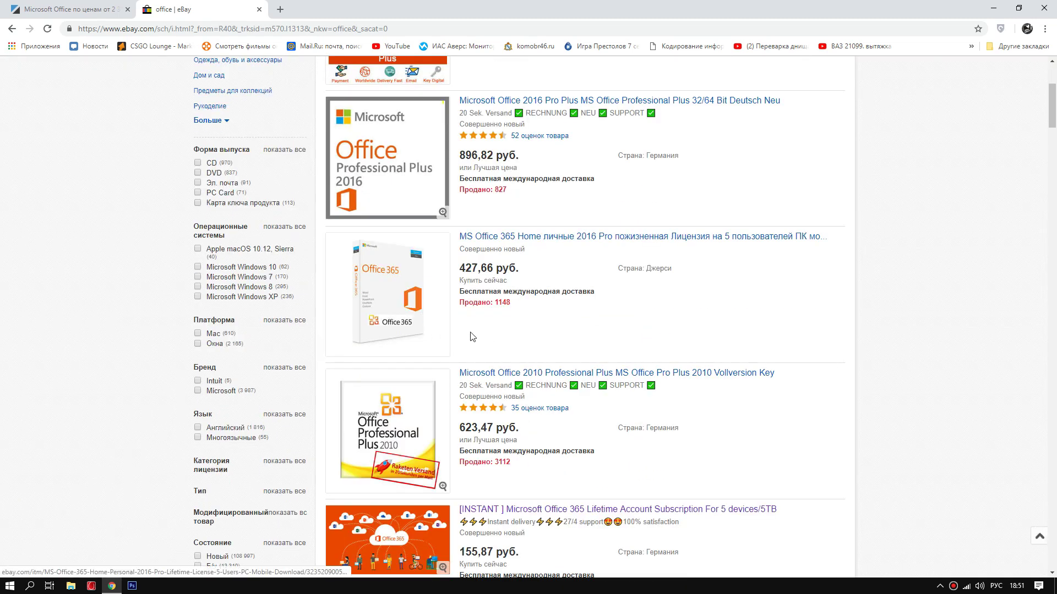
{"action": "scroll", "coordinate": [474, 337], "scroll_direction": "down", "scroll_amount": 3}
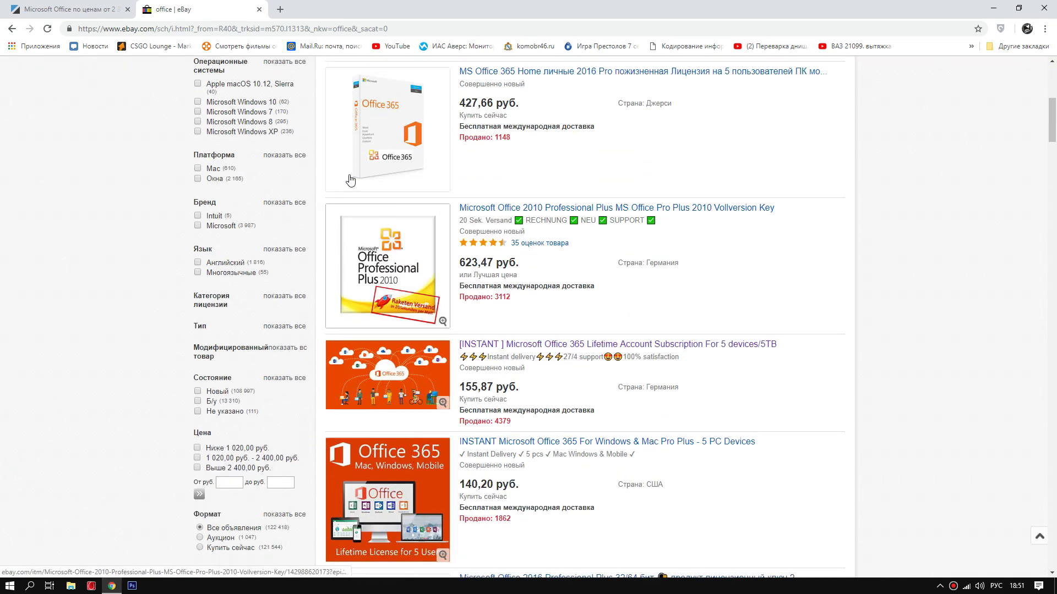
{"action": "scroll", "coordinate": [491, 386], "scroll_direction": "down", "scroll_amount": 1}
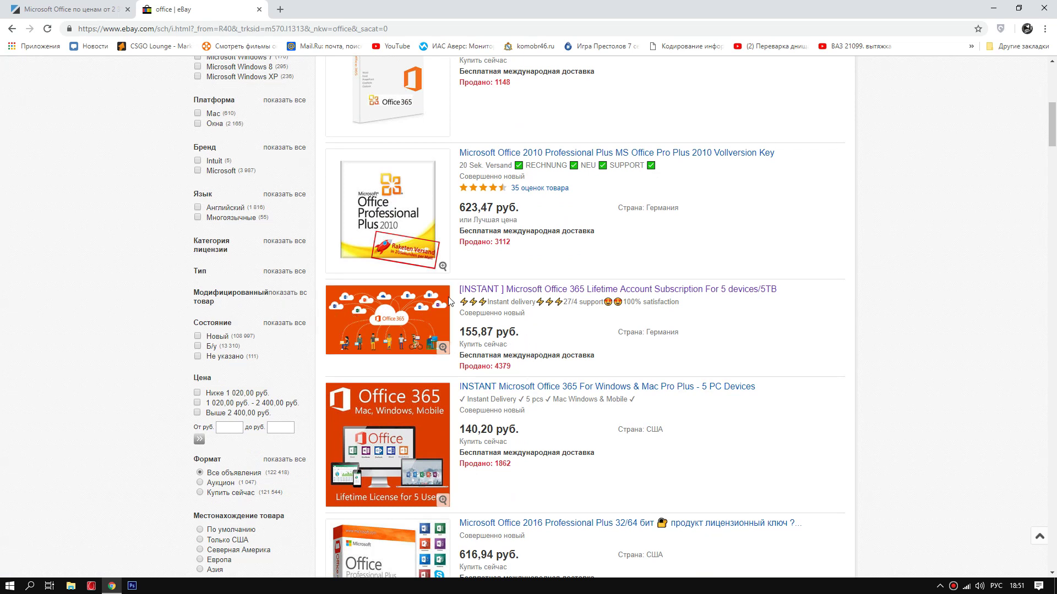
{"action": "scroll", "coordinate": [449, 302], "scroll_direction": "up", "scroll_amount": 3}
{"action": "scroll", "coordinate": [452, 308], "scroll_direction": "up", "scroll_amount": 5}
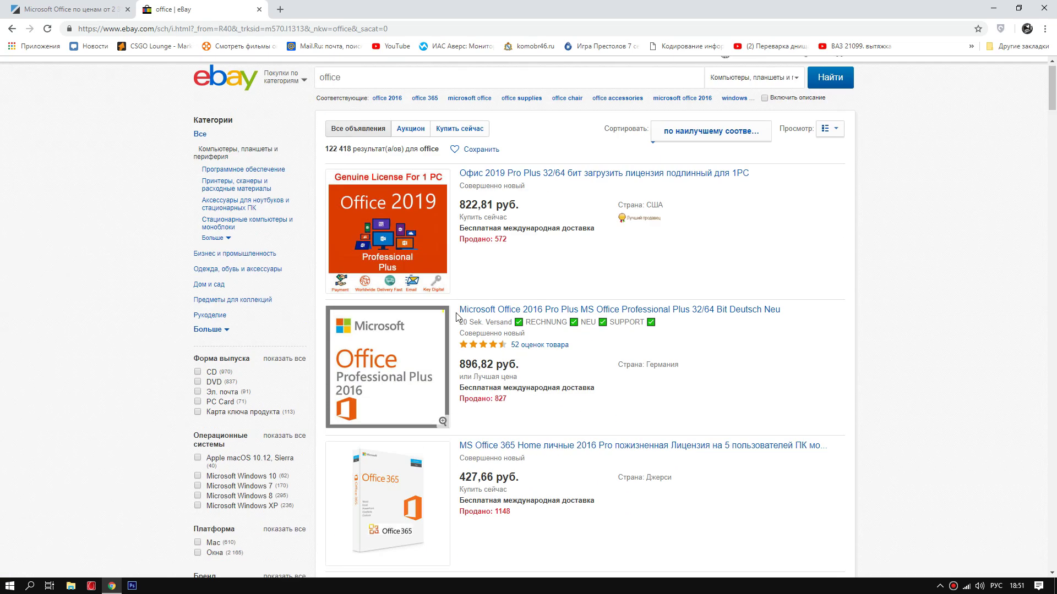
{"action": "scroll", "coordinate": [455, 316], "scroll_direction": "down", "scroll_amount": 3}
{"action": "scroll", "coordinate": [481, 333], "scroll_direction": "down", "scroll_amount": 1}
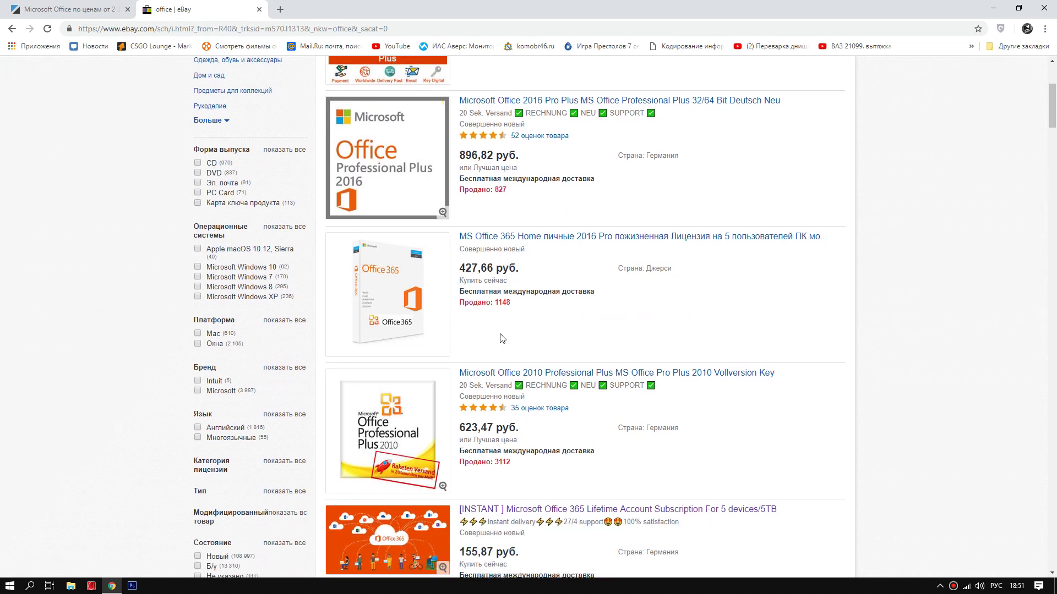
{"action": "scroll", "coordinate": [473, 279], "scroll_direction": "up", "scroll_amount": 2}
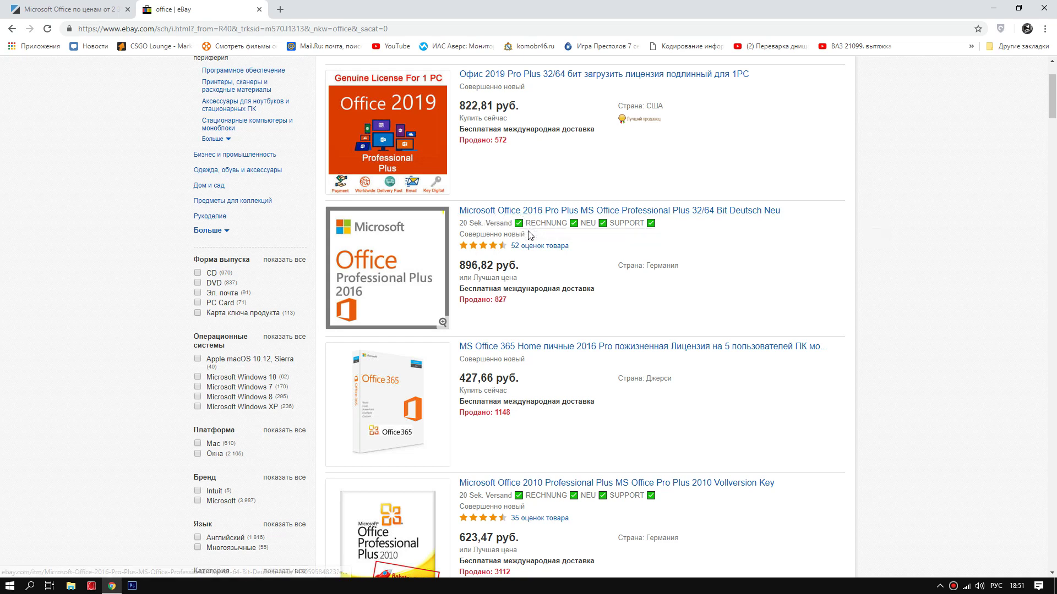
{"action": "scroll", "coordinate": [518, 268], "scroll_direction": "down", "scroll_amount": 1}
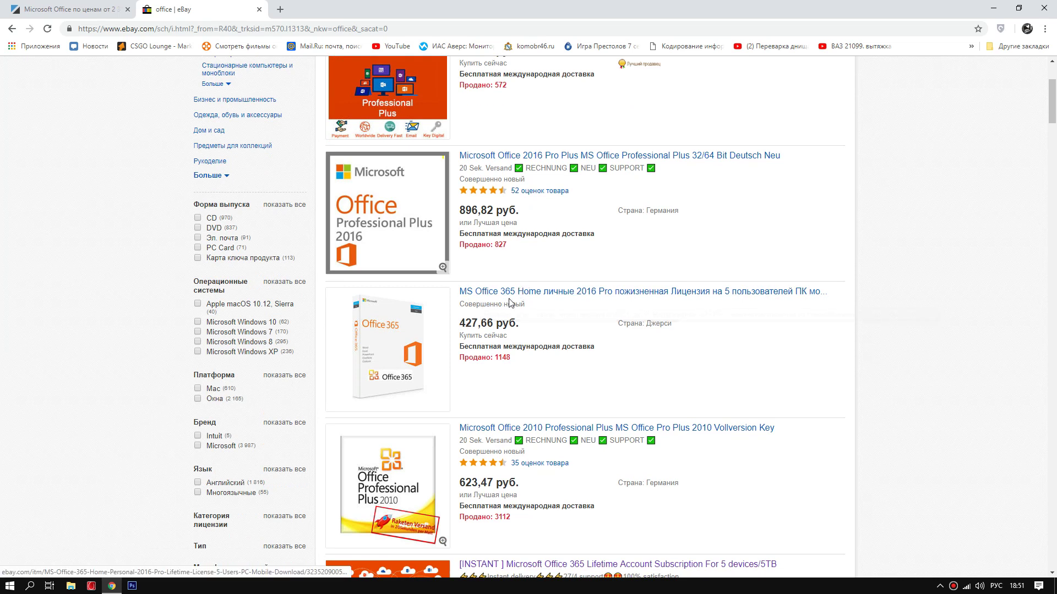
{"action": "scroll", "coordinate": [503, 302], "scroll_direction": "down", "scroll_amount": 1}
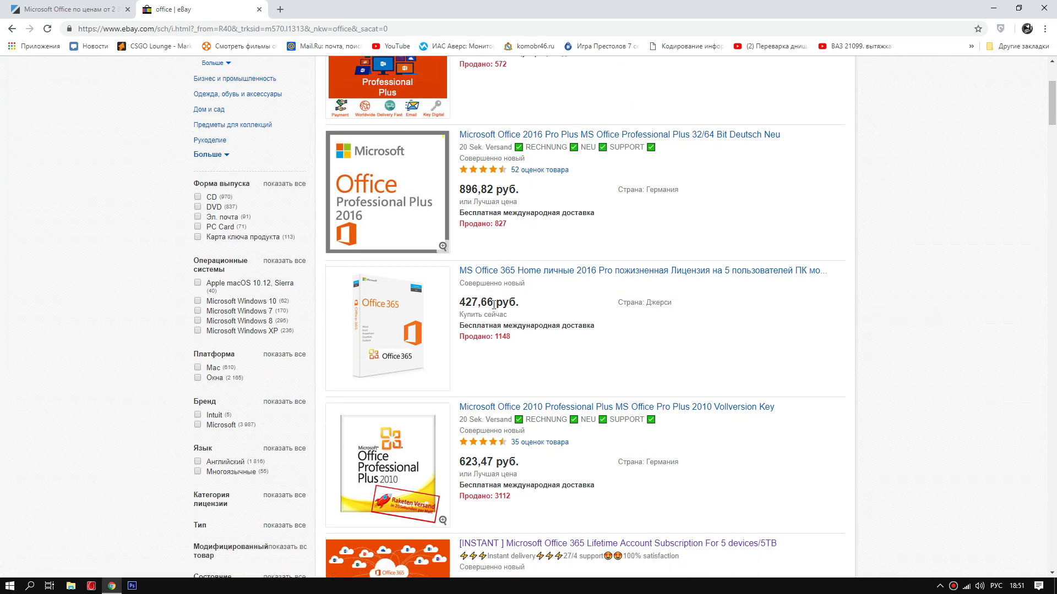
{"action": "scroll", "coordinate": [489, 288], "scroll_direction": "down", "scroll_amount": 1}
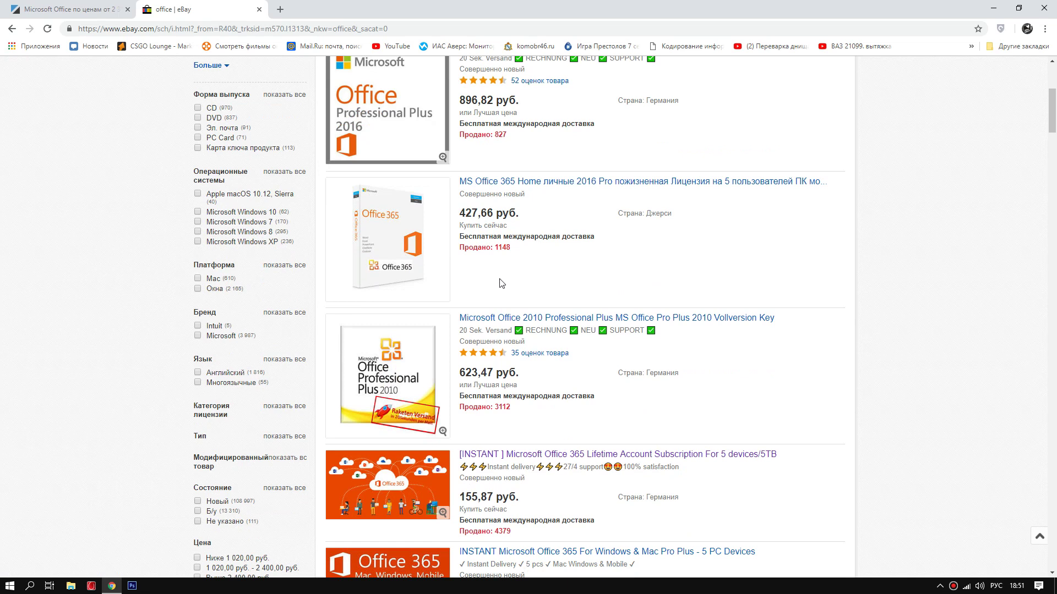
{"action": "scroll", "coordinate": [521, 293], "scroll_direction": "down", "scroll_amount": 2}
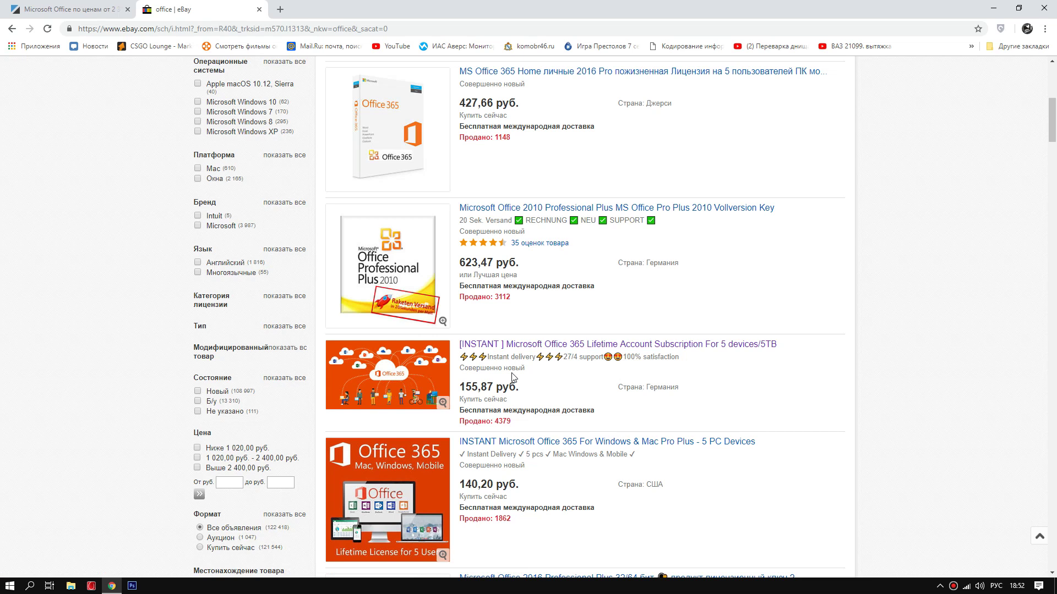
{"action": "left_click", "coordinate": [10, 585]}
{"action": "scroll", "coordinate": [85, 466], "scroll_direction": "down", "scroll_amount": 5}
{"action": "scroll", "coordinate": [86, 466], "scroll_direction": "down", "scroll_amount": 5}
{"action": "scroll", "coordinate": [87, 457], "scroll_direction": "up", "scroll_amount": 3}
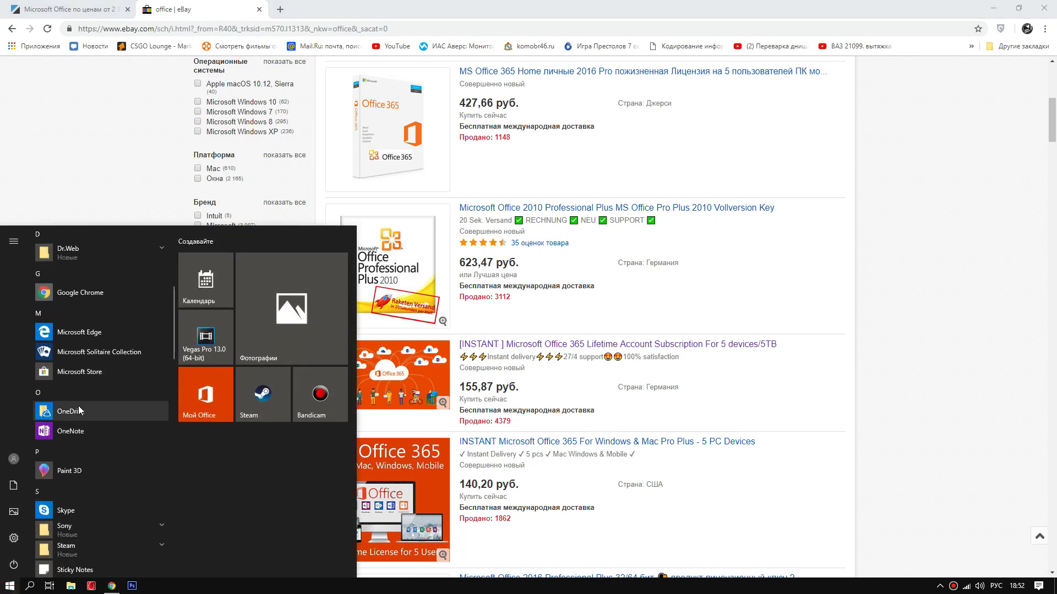
{"action": "scroll", "coordinate": [77, 395], "scroll_direction": "down", "scroll_amount": 2}
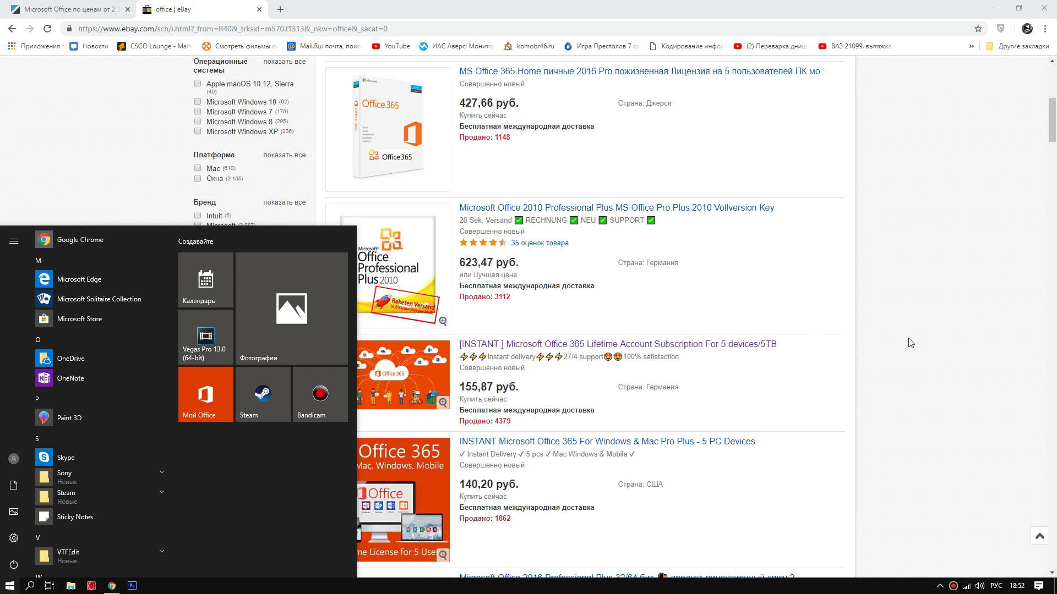
{"action": "left_click", "coordinate": [969, 346]}
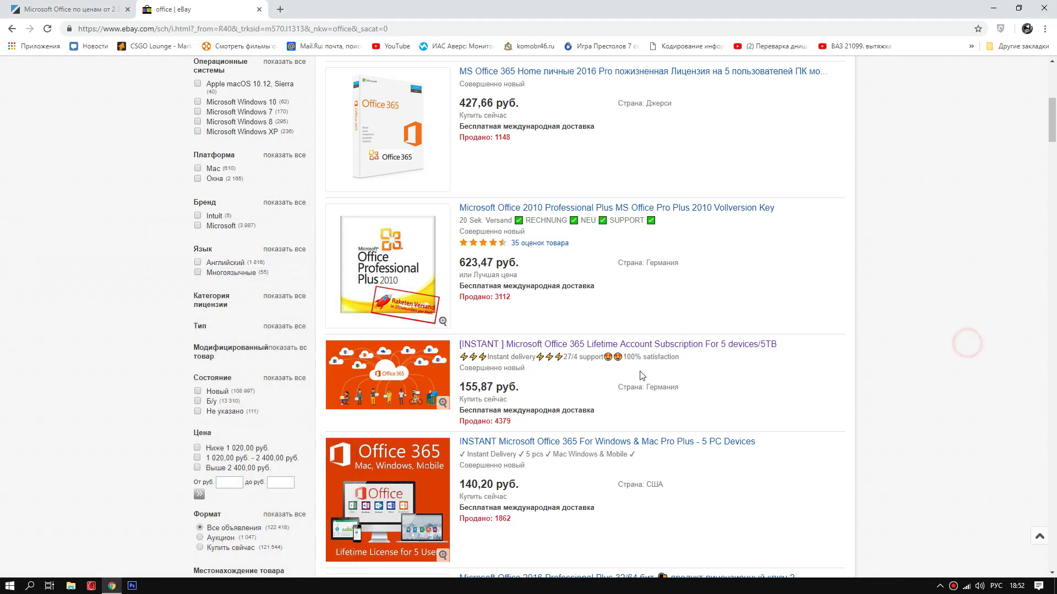
{"action": "left_click", "coordinate": [526, 345]}
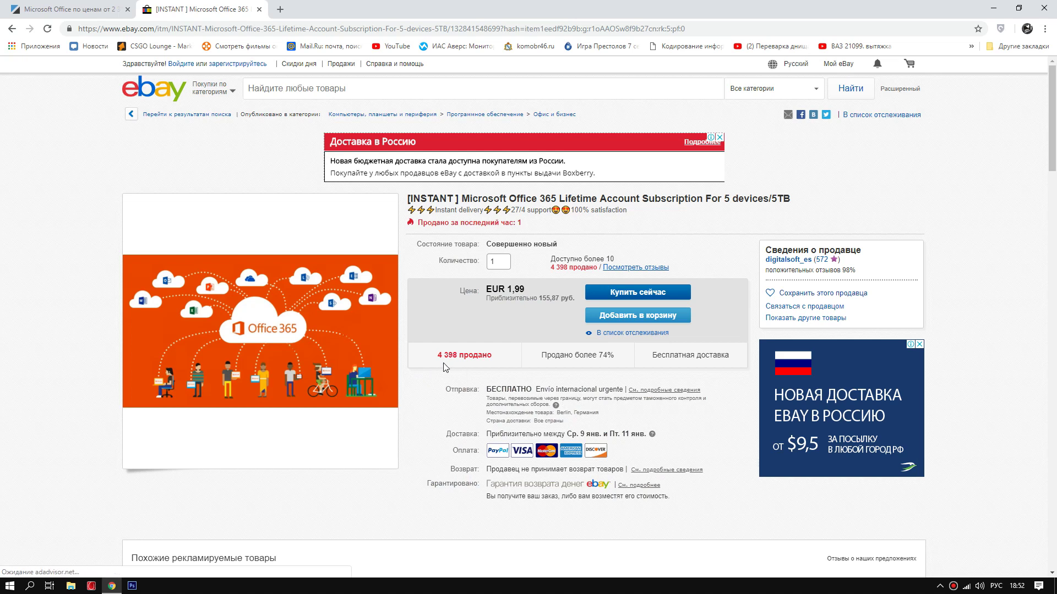
Check the Office 365 Lifetime listing's sold count, then buy it immediately at EUR 1,99
{"action": "mouse_move", "coordinate": [436, 356]}
{"action": "left_mouse_down"}
{"action": "mouse_move", "coordinate": [472, 358]}
{"action": "mouse_move", "coordinate": [440, 355]}
{"action": "left_mouse_up"}
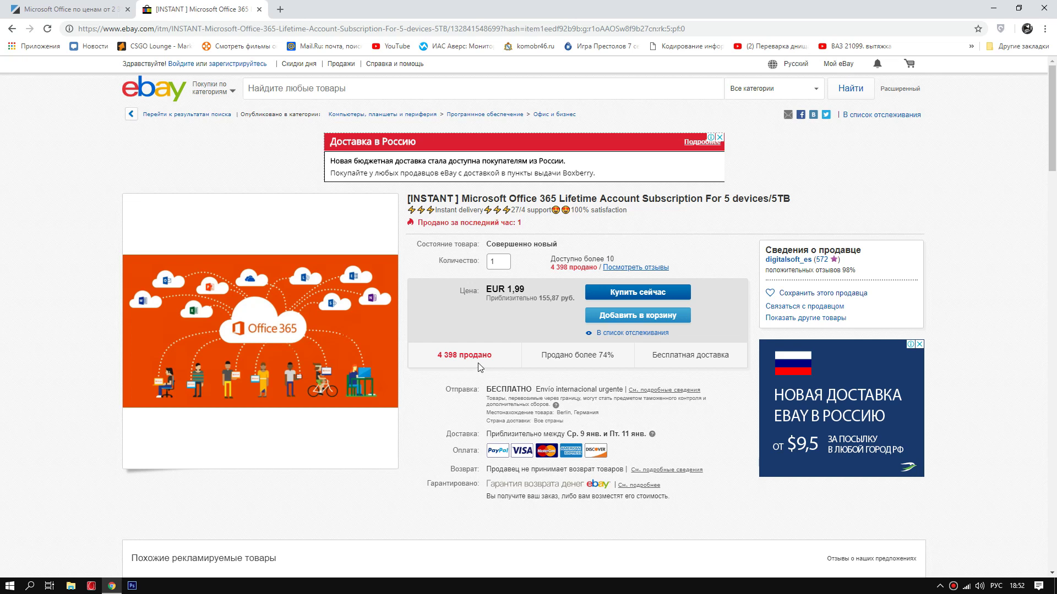
{"action": "scroll", "coordinate": [484, 314], "scroll_direction": "down", "scroll_amount": 1}
{"action": "scroll", "coordinate": [473, 291], "scroll_direction": "up", "scroll_amount": 1}
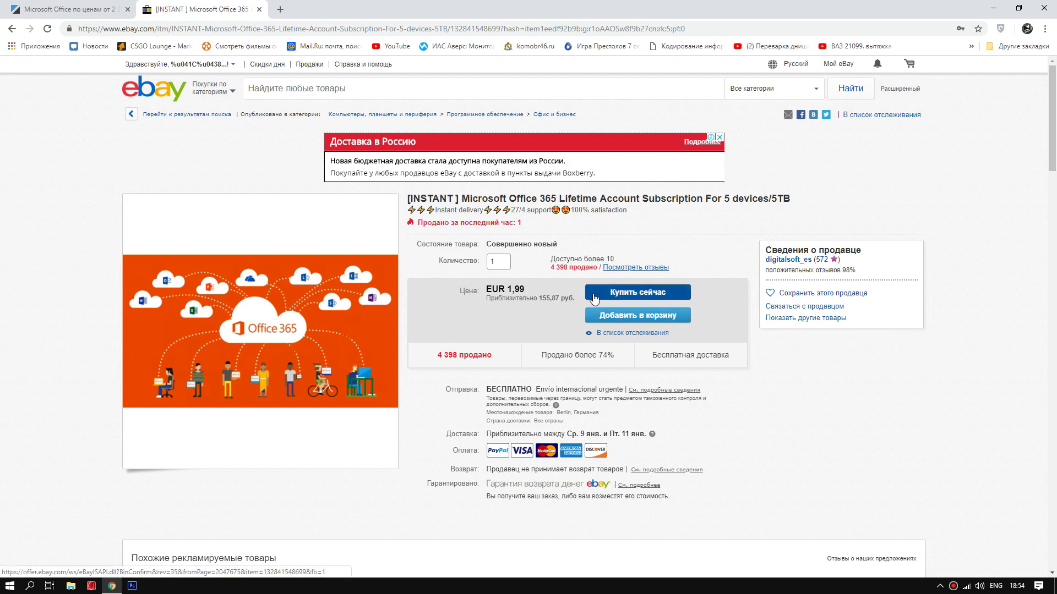
{"action": "left_click", "coordinate": [615, 297]}
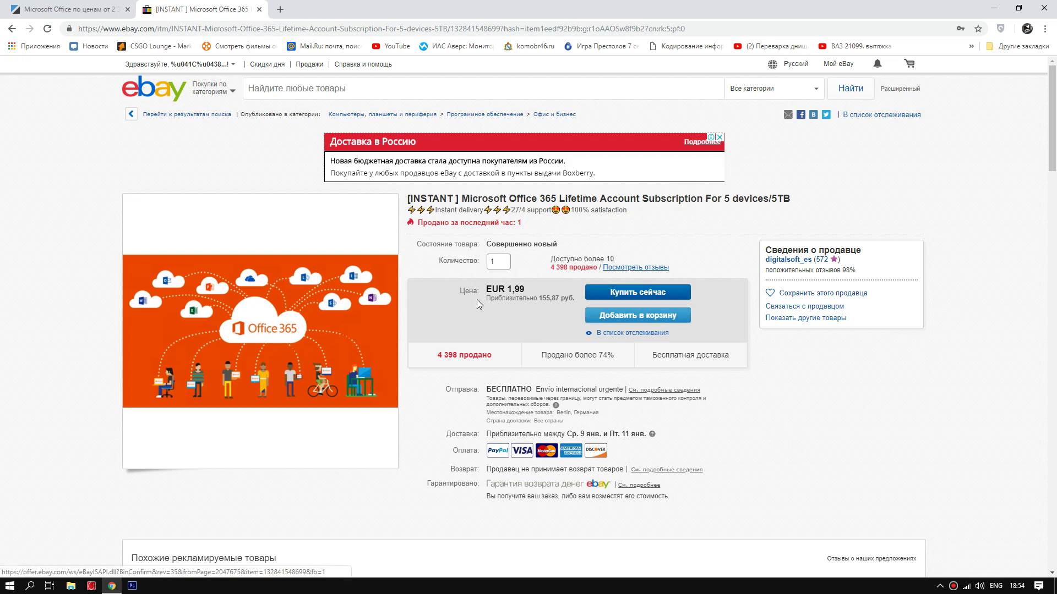
{"action": "left_click", "coordinate": [618, 298]}
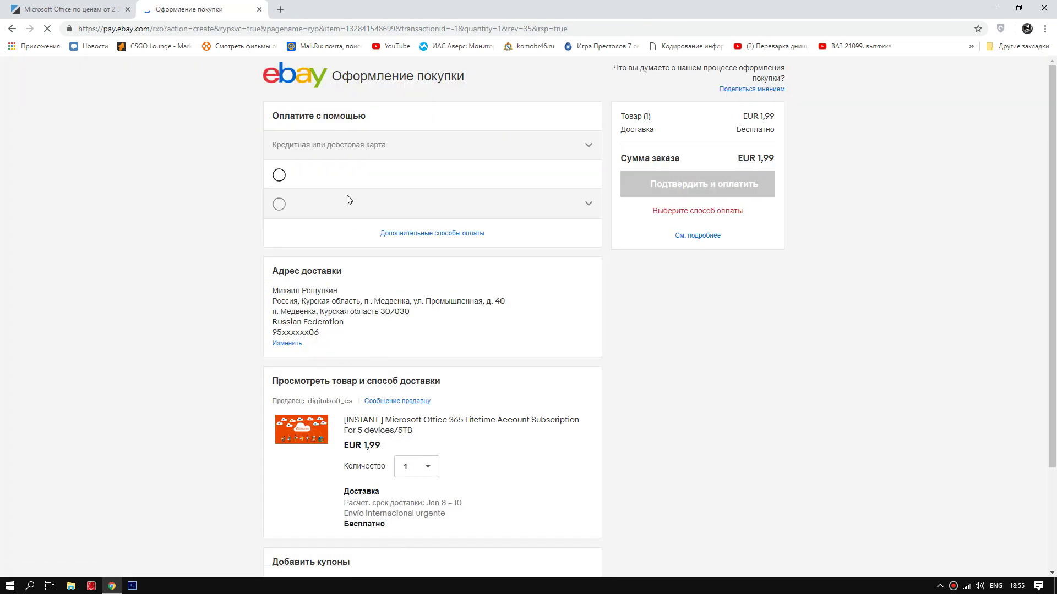
Review the EUR 1,99 order with free delivery and choose PayPal as the payment method
{"action": "scroll", "coordinate": [324, 230], "scroll_direction": "down", "scroll_amount": 3}
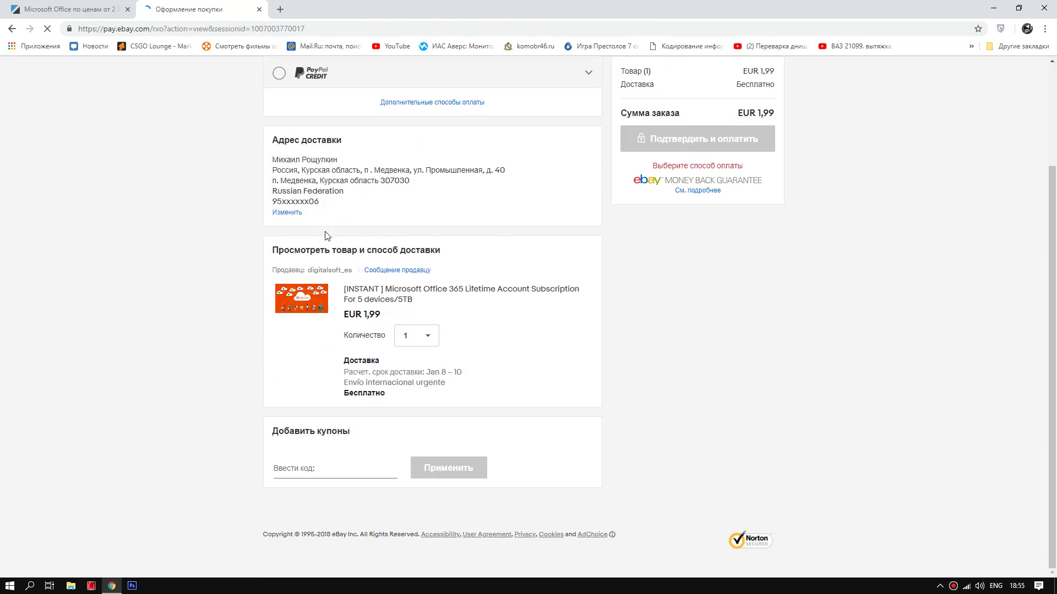
{"action": "scroll", "coordinate": [339, 256], "scroll_direction": "up", "scroll_amount": 3}
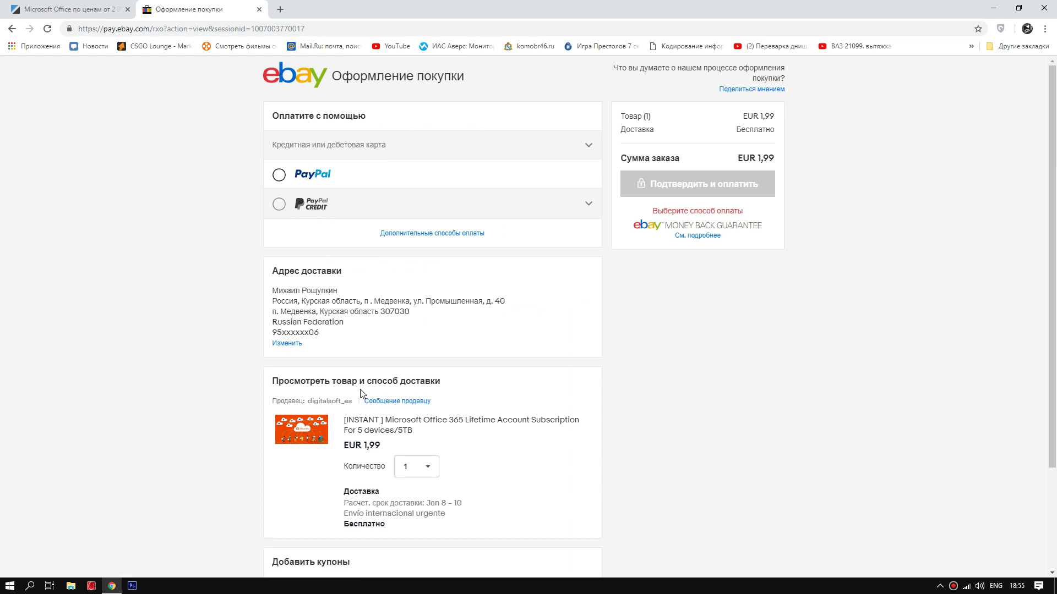
{"action": "scroll", "coordinate": [372, 392], "scroll_direction": "down", "scroll_amount": 1}
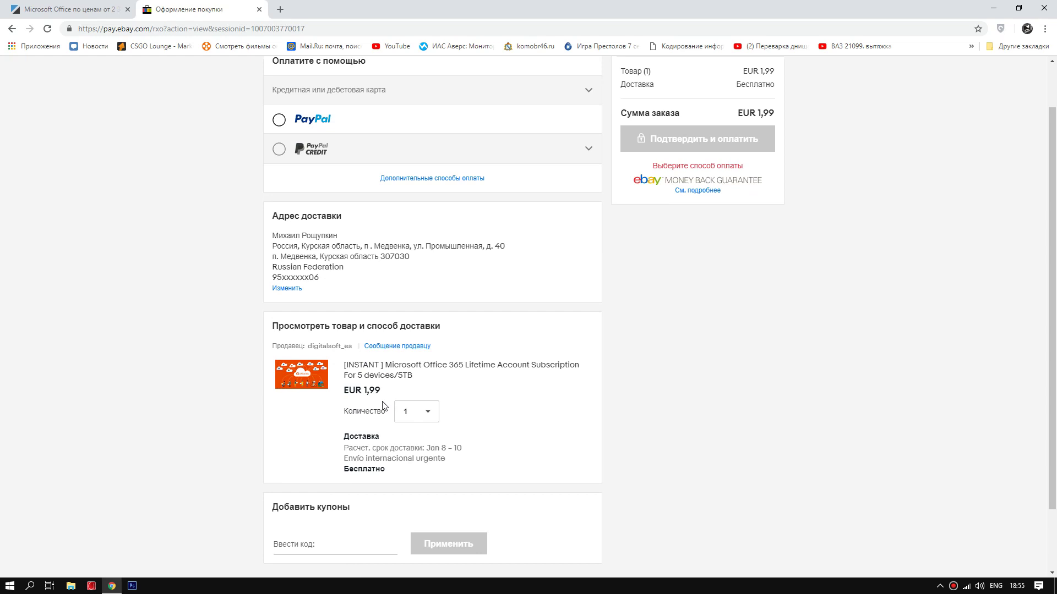
{"action": "scroll", "coordinate": [443, 411], "scroll_direction": "up", "scroll_amount": 1}
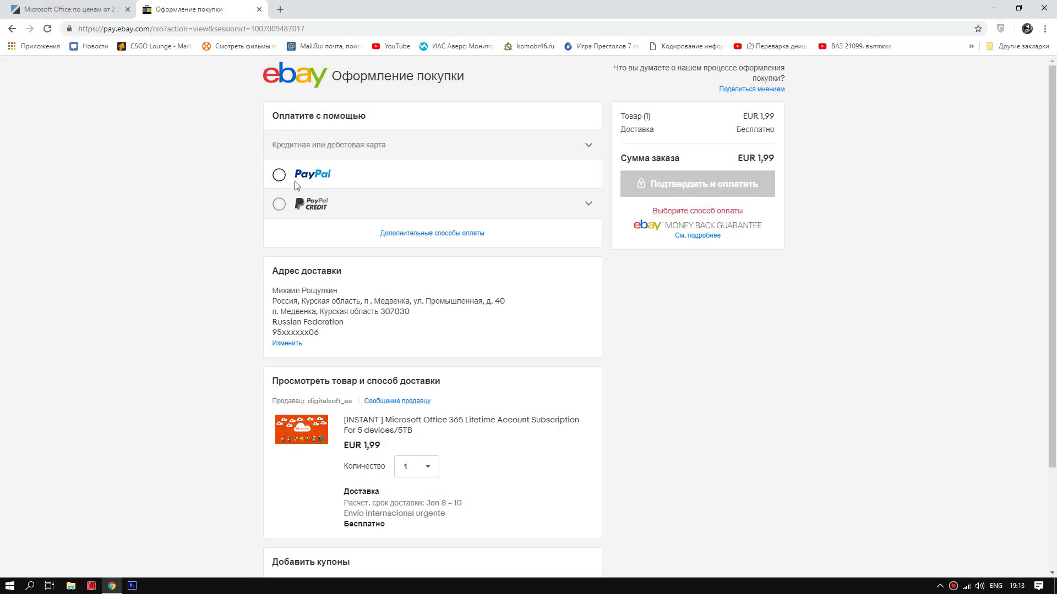
{"action": "left_click", "coordinate": [279, 175]}
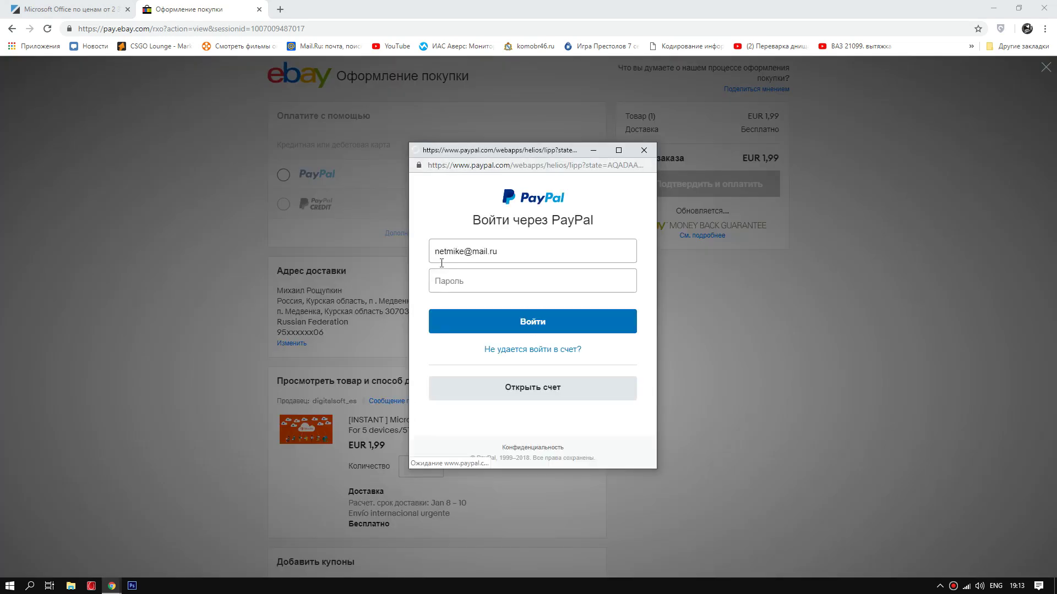
Enter the PayPal account password and sign in to link the Visa card
{"action": "left_click", "coordinate": [465, 280]}
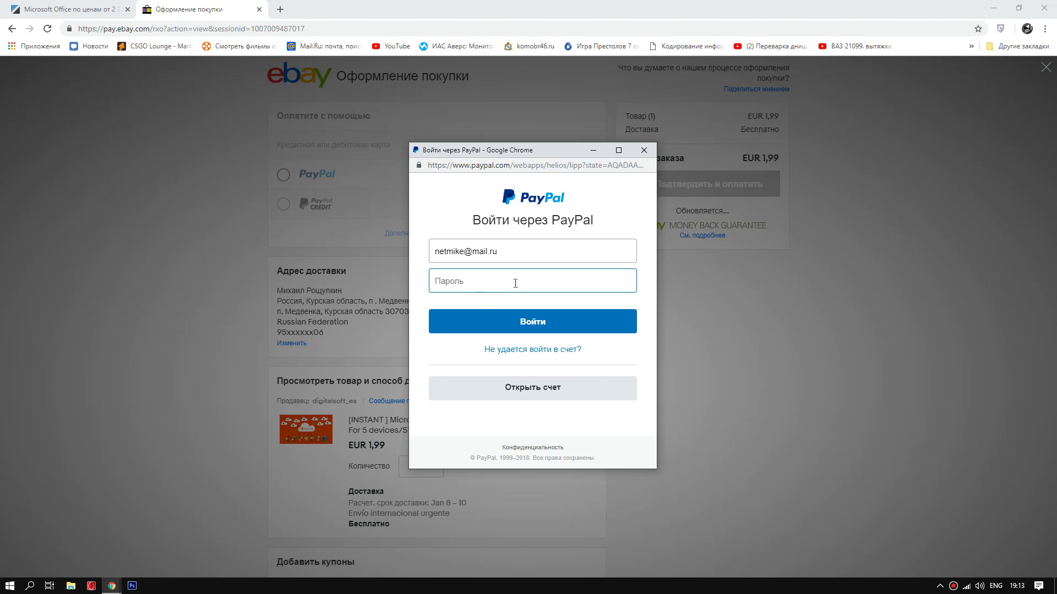
{"action": "left_click", "coordinate": [471, 283]}
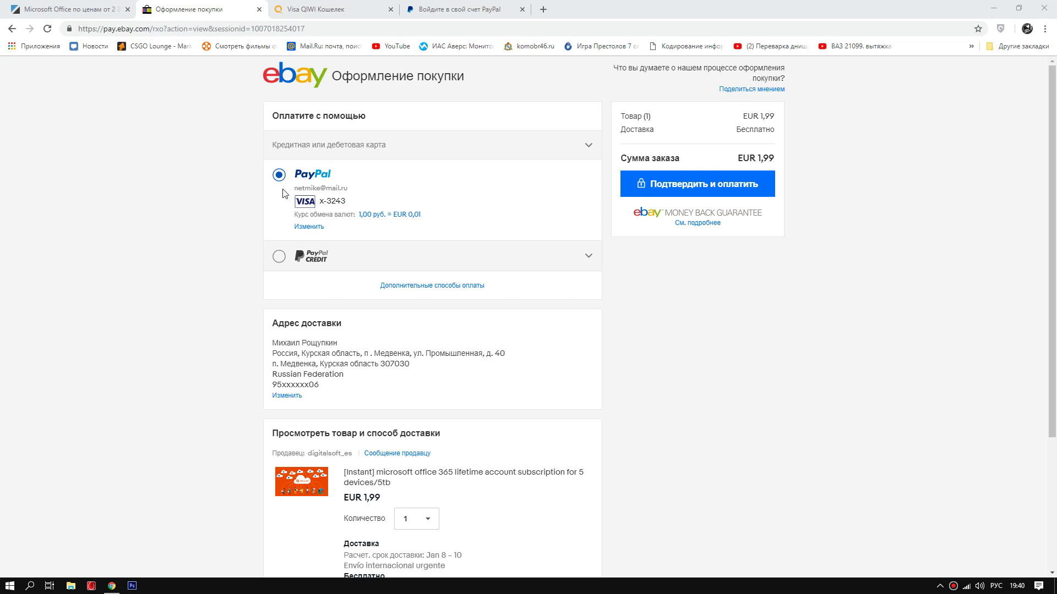
Confirm and pay for the EUR 1,99 Office 365 order, then bring up the Microsoft sign-in page
{"action": "left_click", "coordinate": [691, 189]}
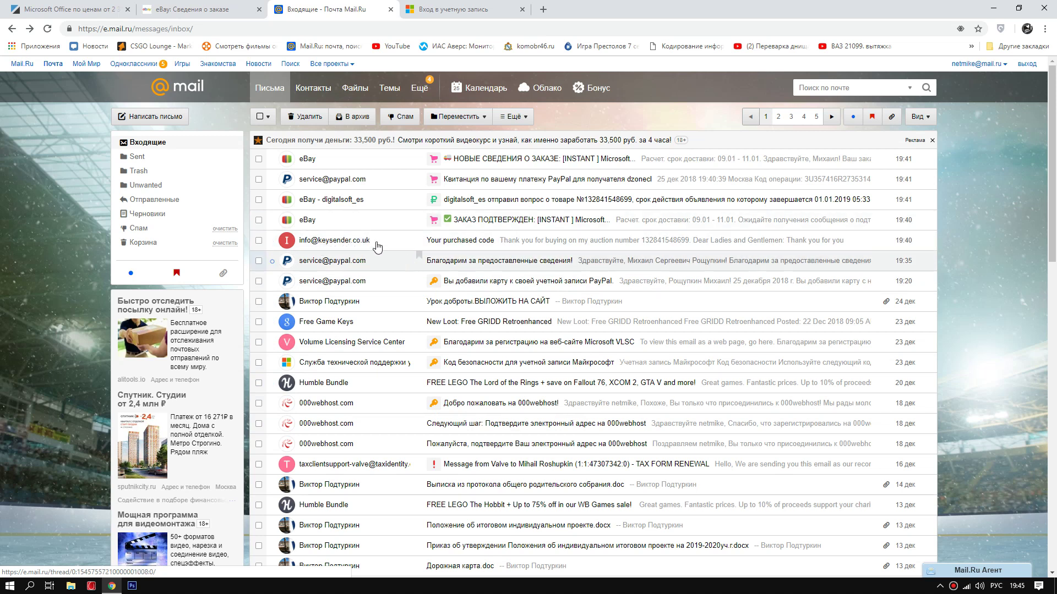
{"action": "left_click", "coordinate": [440, 9]}
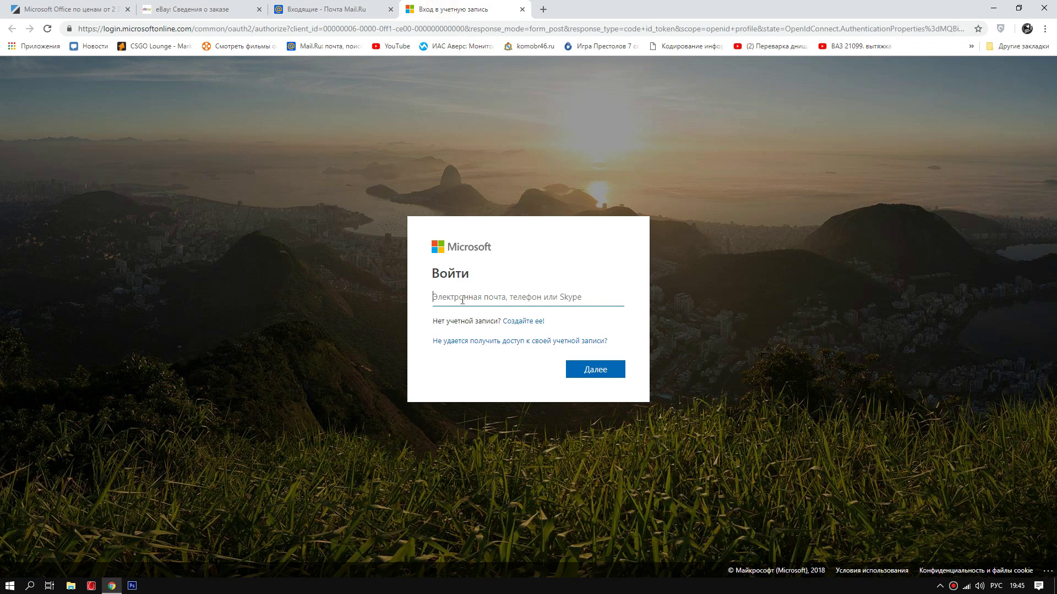
Return to the Mail.ru inbox to read the 'Your purchased code' e-mail
{"action": "left_click", "coordinate": [309, 9]}
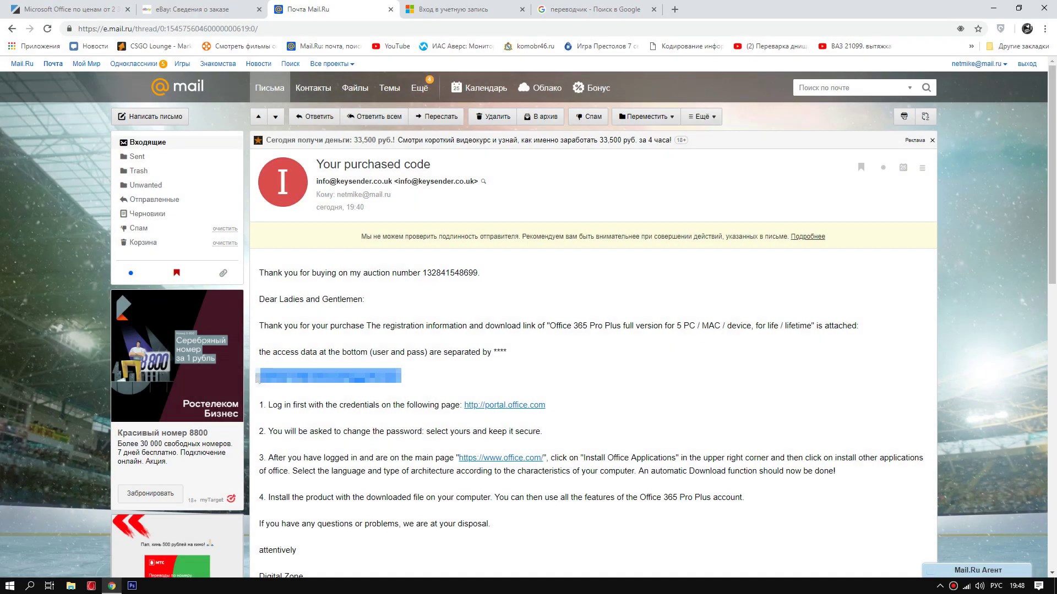
Switch to the Microsoft account sign-in page to log in with the purchased account
{"action": "left_click", "coordinate": [449, 8]}
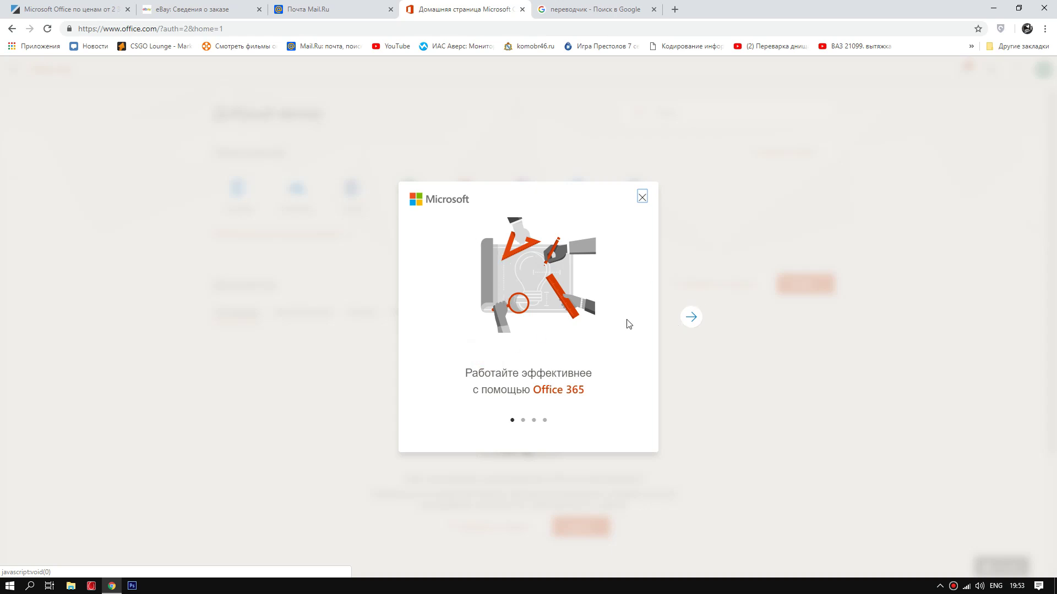
Advance through the Word and Outlook welcome slides and close the tour
{"action": "left_click", "coordinate": [691, 320]}
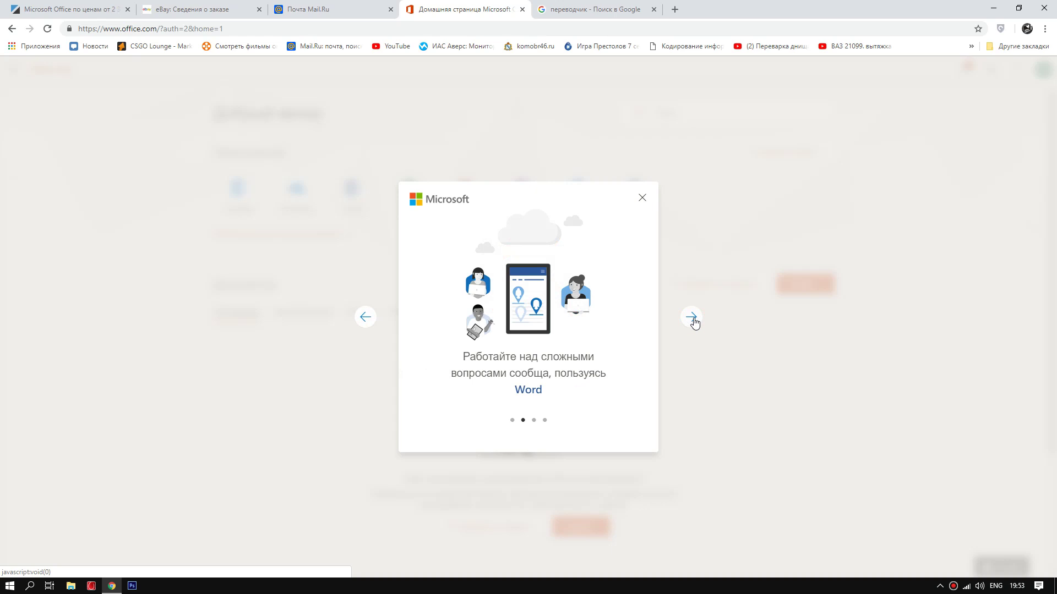
{"action": "left_click", "coordinate": [693, 320]}
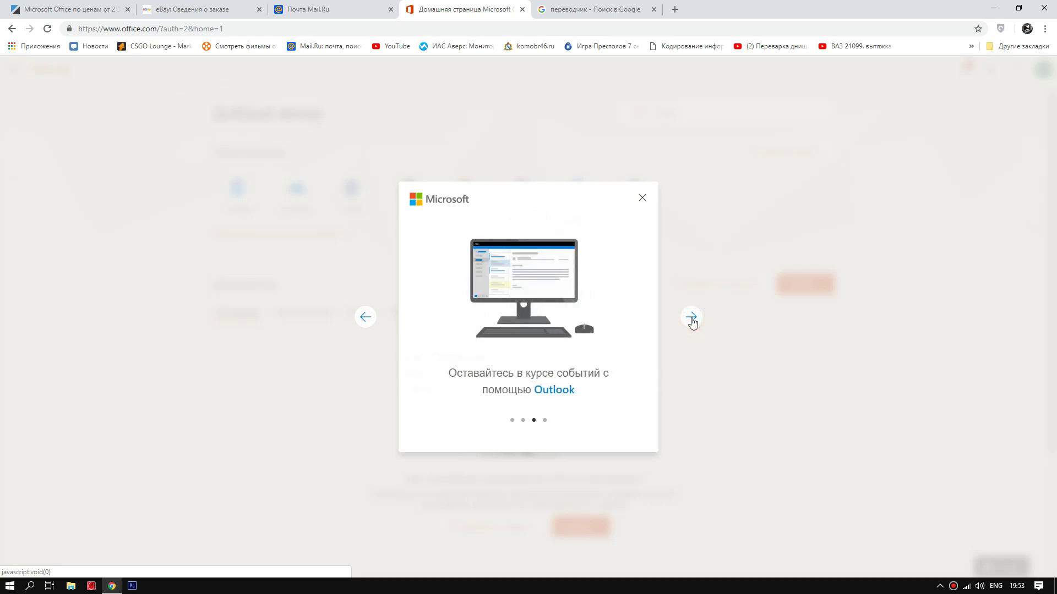
{"action": "left_click", "coordinate": [691, 321]}
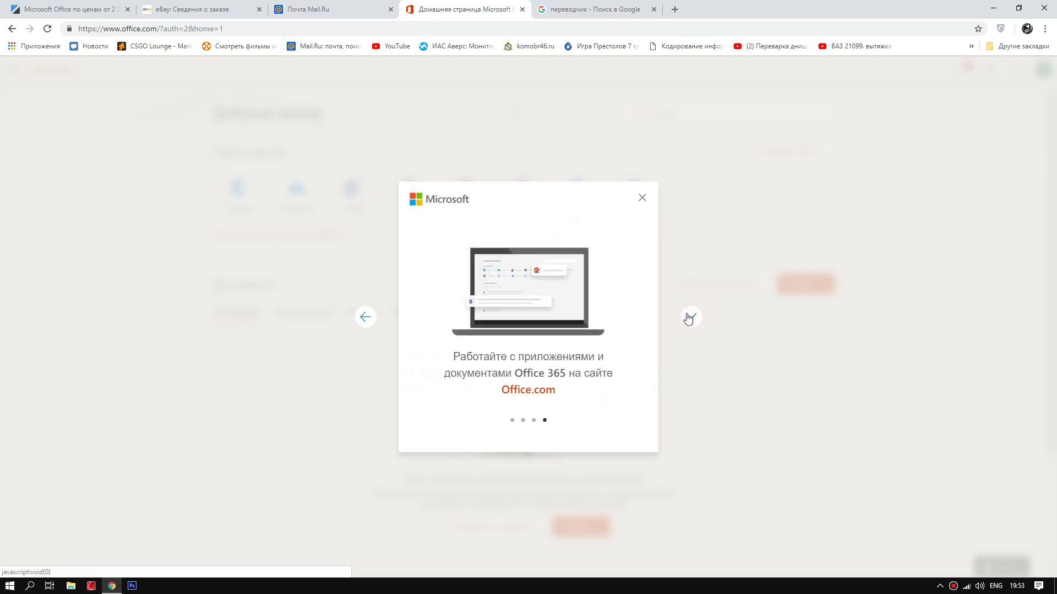
{"action": "left_click", "coordinate": [688, 321]}
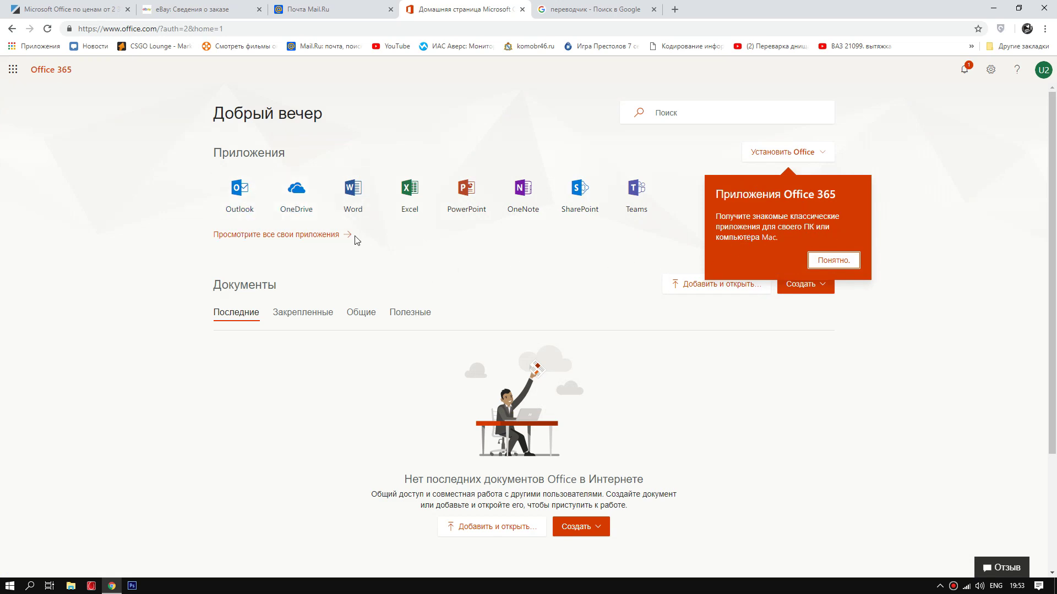
Show the full list of your Office apps
{"action": "scroll", "coordinate": [297, 276], "scroll_direction": "down", "scroll_amount": 1}
{"action": "scroll", "coordinate": [291, 258], "scroll_direction": "up", "scroll_amount": 1}
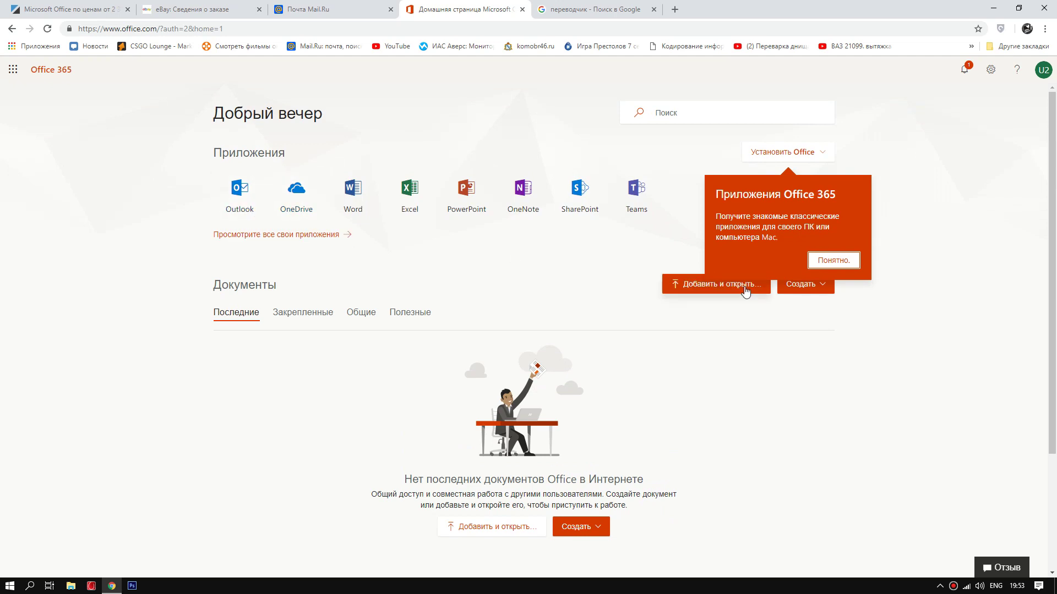
{"action": "left_click", "coordinate": [309, 235]}
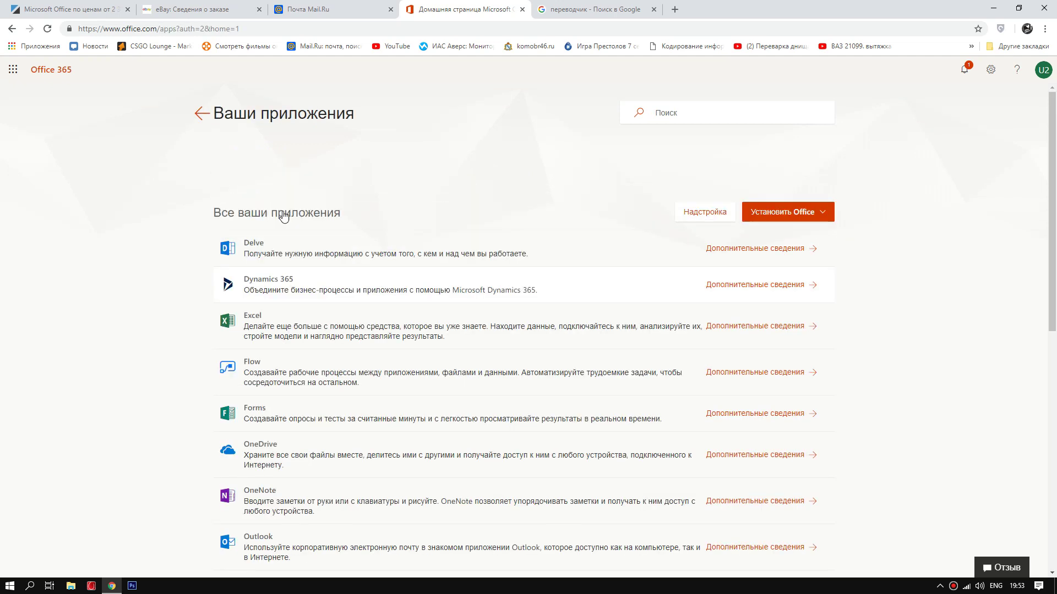
Scroll through the 'Ваши приложения' list, then go back to the Office 365 home page
{"action": "scroll", "coordinate": [672, 337], "scroll_direction": "down", "scroll_amount": 1}
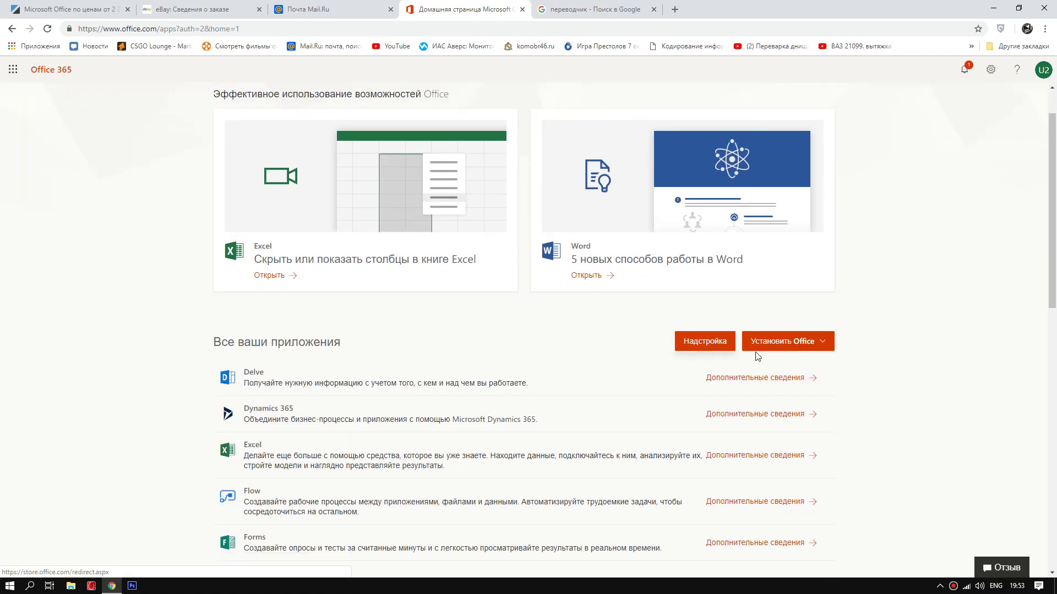
{"action": "scroll", "coordinate": [323, 361], "scroll_direction": "down", "scroll_amount": 2}
{"action": "scroll", "coordinate": [319, 361], "scroll_direction": "down", "scroll_amount": 1}
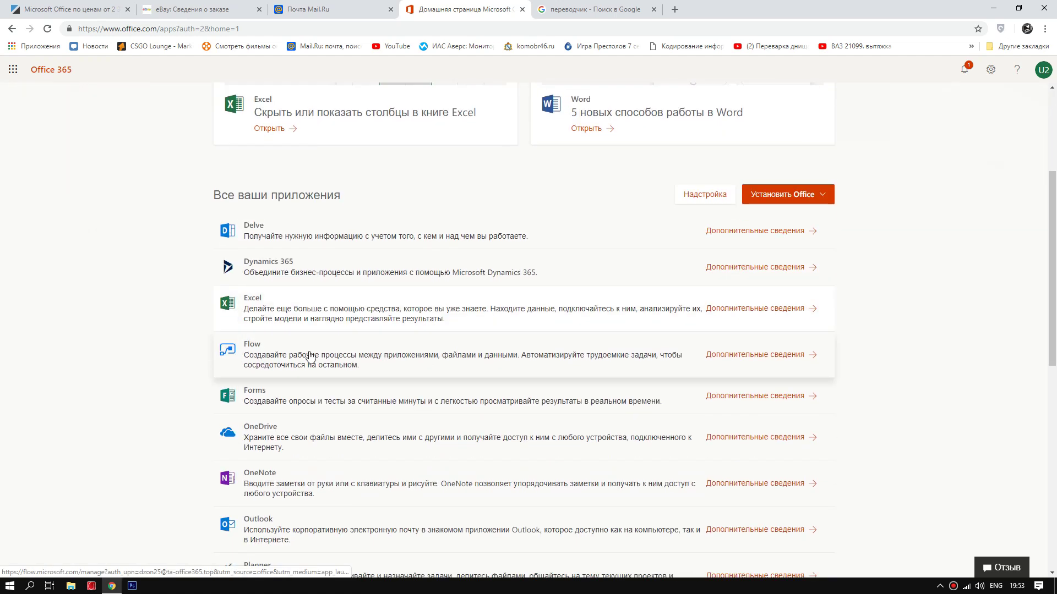
{"action": "scroll", "coordinate": [309, 342], "scroll_direction": "down", "scroll_amount": 3}
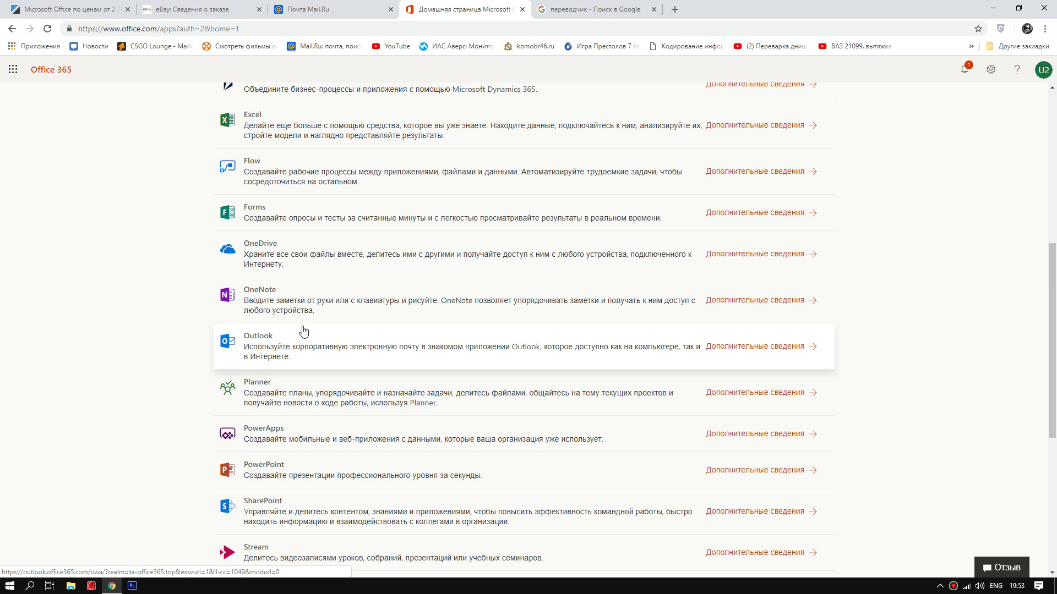
{"action": "scroll", "coordinate": [303, 330], "scroll_direction": "down", "scroll_amount": 1}
{"action": "scroll", "coordinate": [303, 330], "scroll_direction": "down", "scroll_amount": 1}
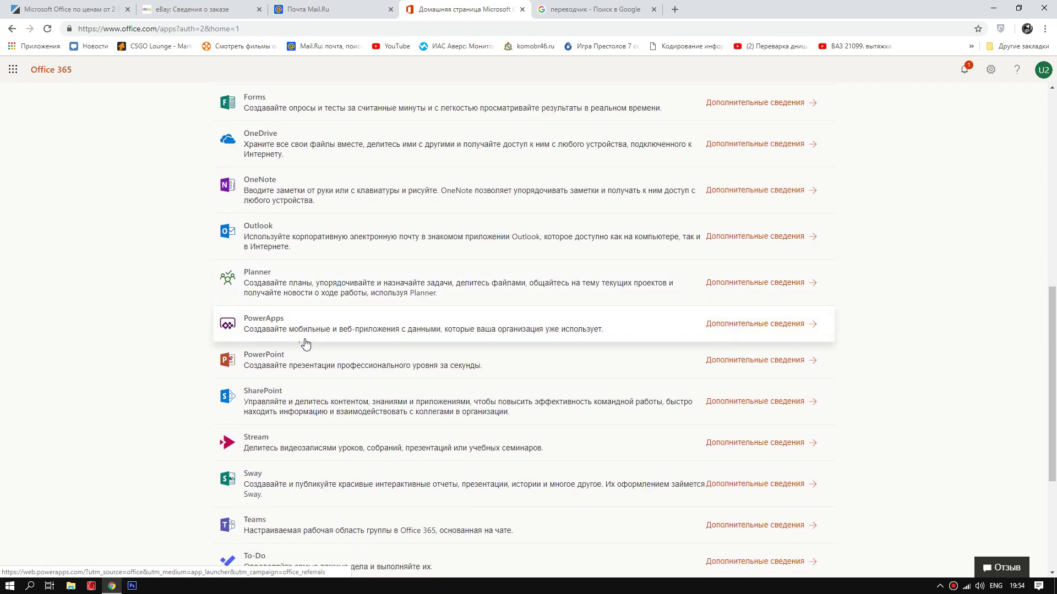
{"action": "scroll", "coordinate": [311, 349], "scroll_direction": "down", "scroll_amount": 1}
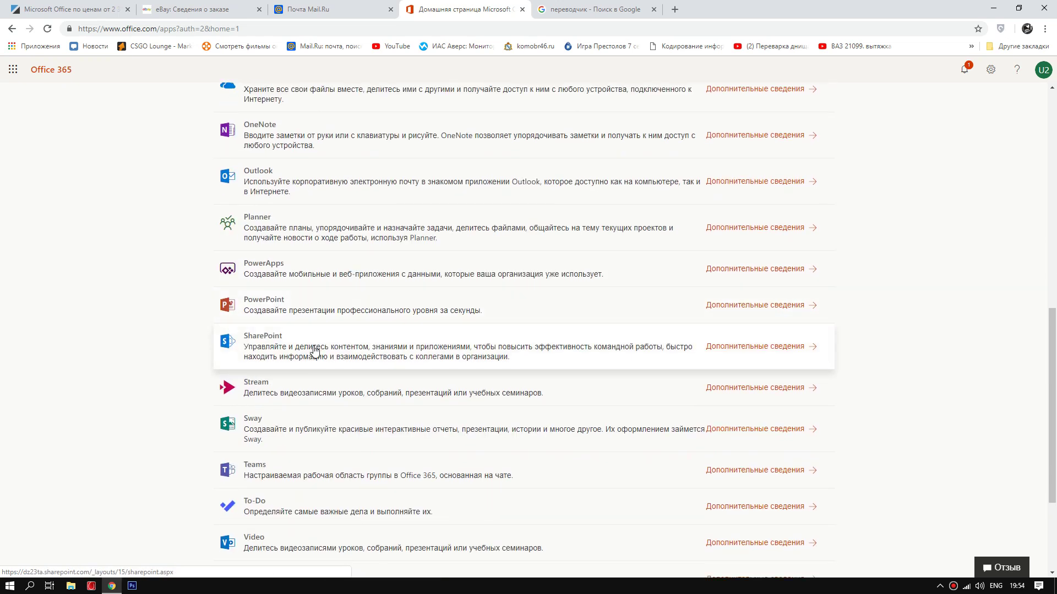
{"action": "scroll", "coordinate": [370, 337], "scroll_direction": "down", "scroll_amount": 2}
{"action": "scroll", "coordinate": [401, 331], "scroll_direction": "down", "scroll_amount": 1}
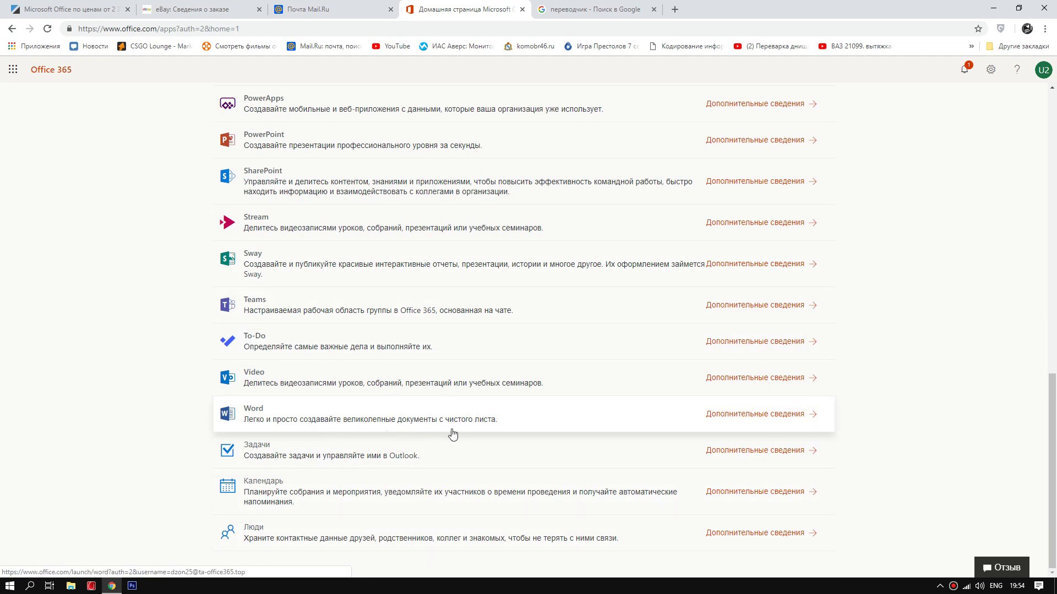
{"action": "scroll", "coordinate": [448, 432], "scroll_direction": "up", "scroll_amount": 5}
{"action": "scroll", "coordinate": [440, 424], "scroll_direction": "up", "scroll_amount": 7}
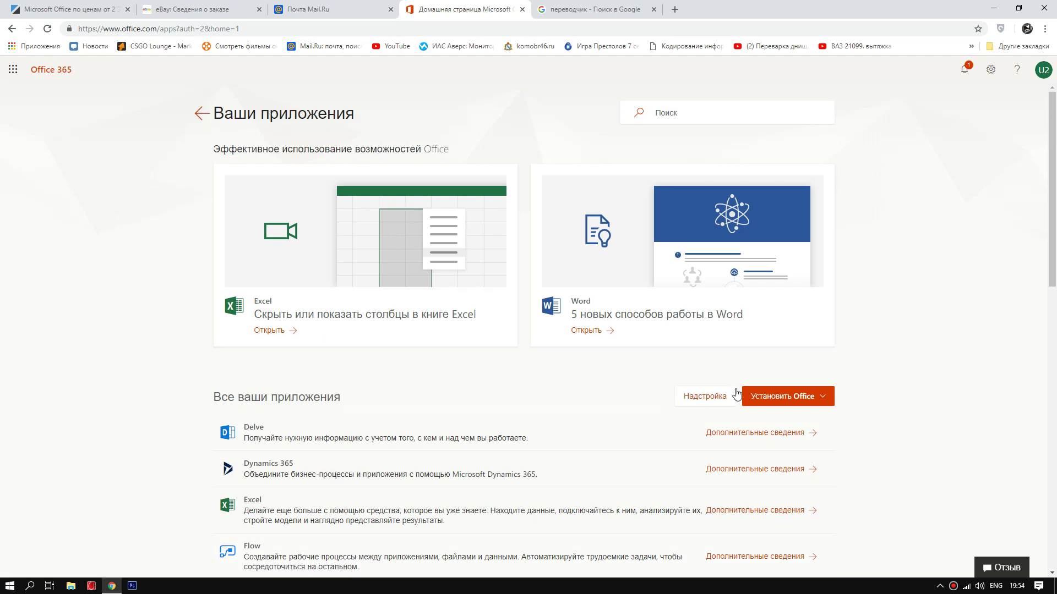
{"action": "left_click", "coordinate": [202, 113]}
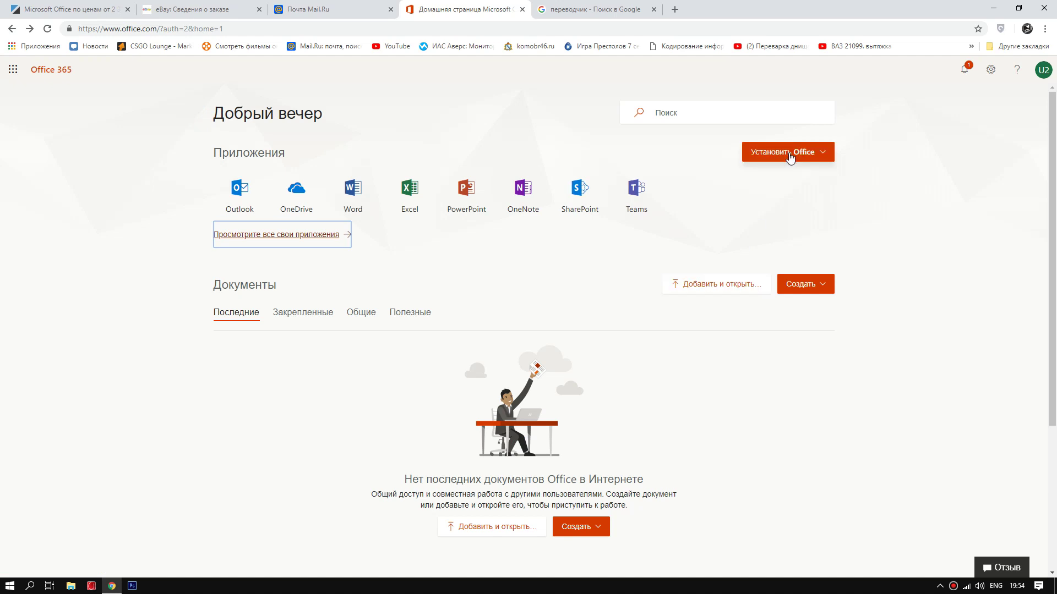
Look over the Создать document choices and account notifications, then dismiss both
{"action": "left_click", "coordinate": [823, 288]}
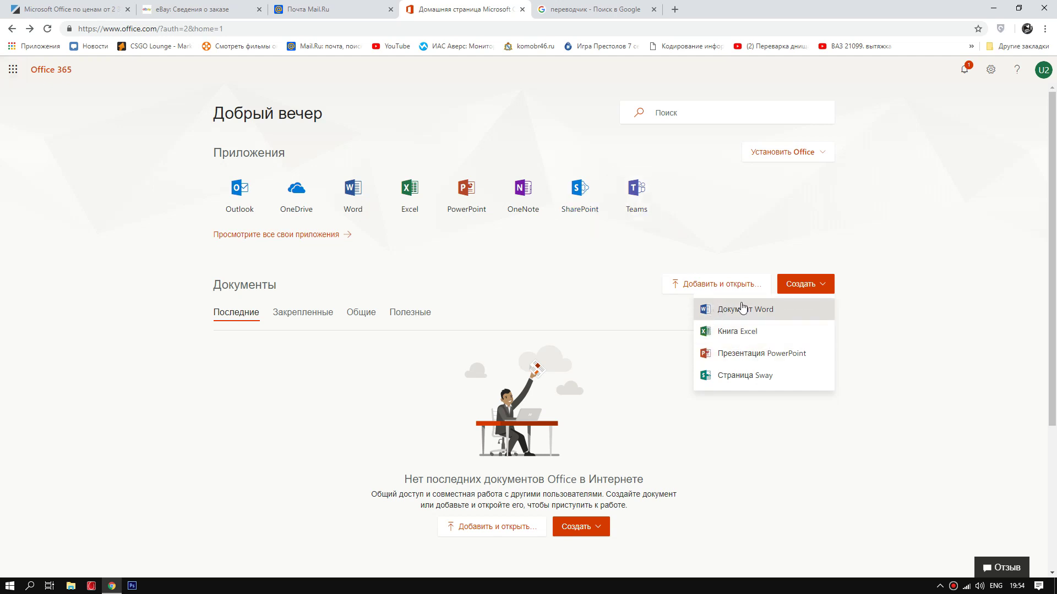
{"action": "left_click", "coordinate": [933, 306]}
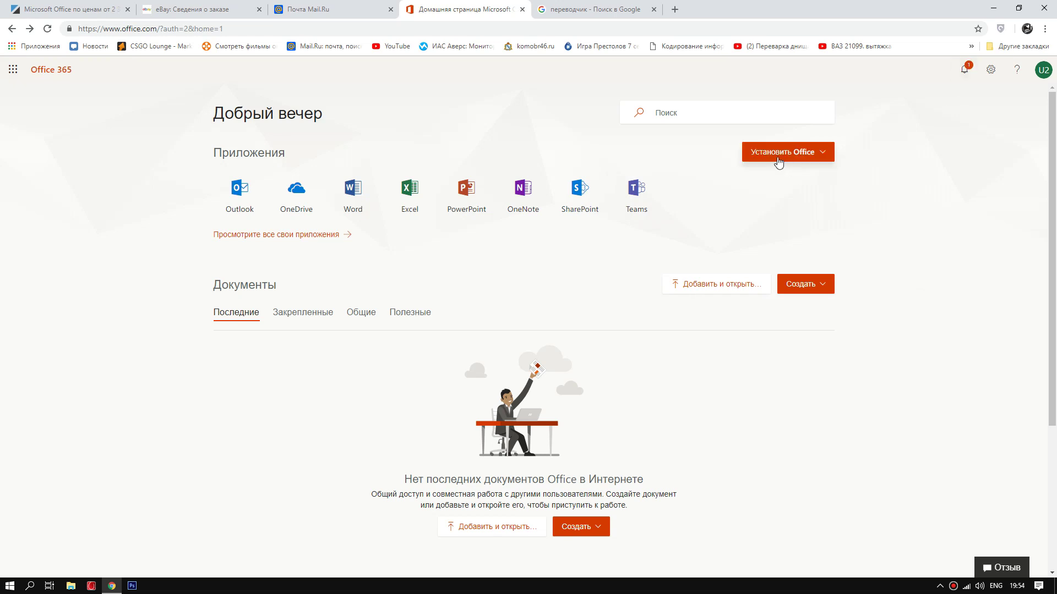
{"action": "left_click", "coordinate": [964, 70]}
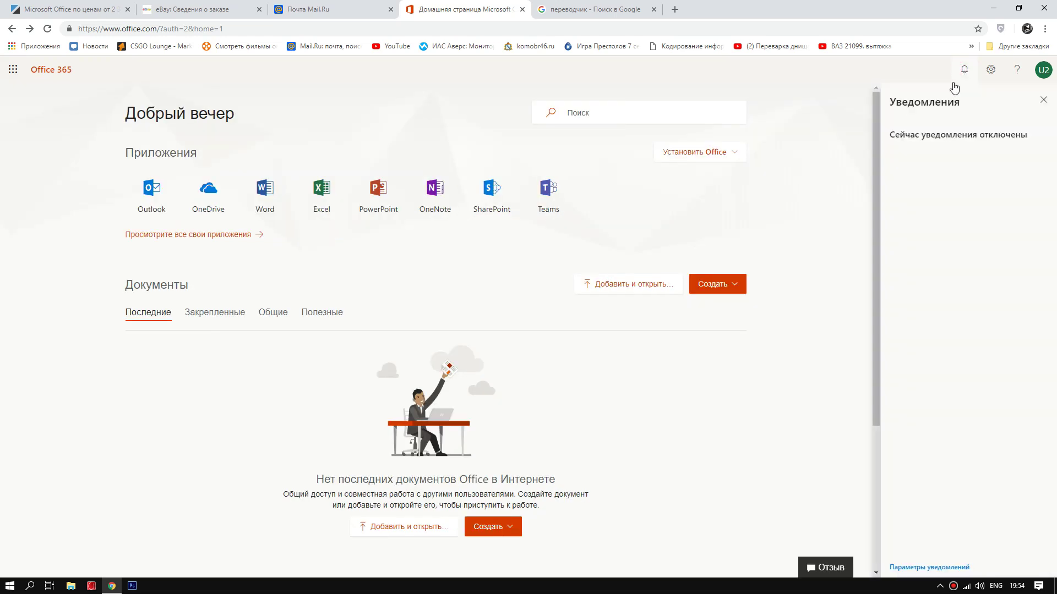
{"action": "left_click", "coordinate": [1043, 101]}
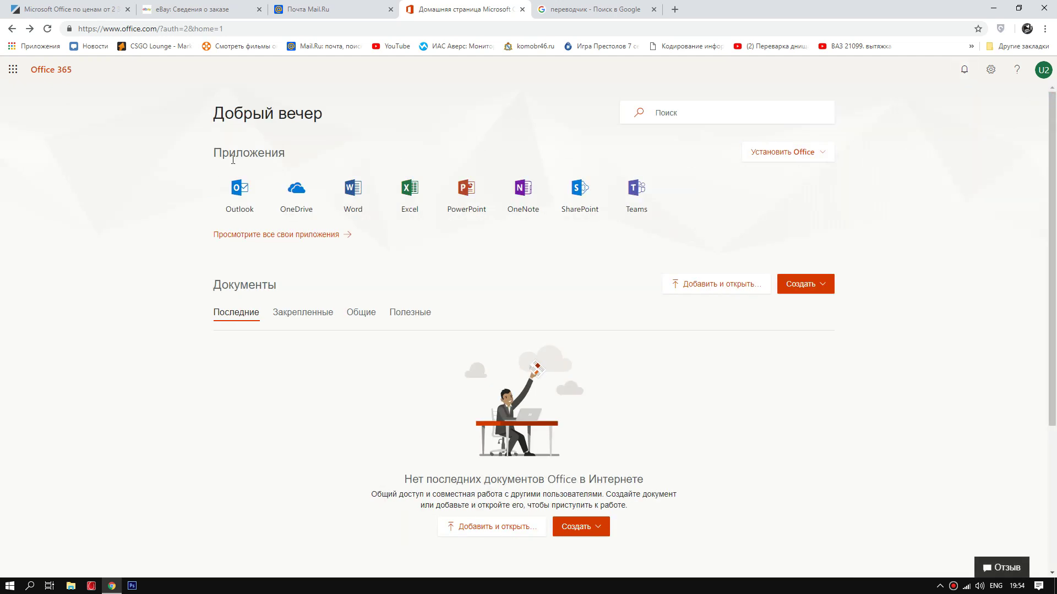
Choose Приложения Office 365 under Установить Office to start the Setup.X86.ru-ru download
{"action": "left_click", "coordinate": [762, 159]}
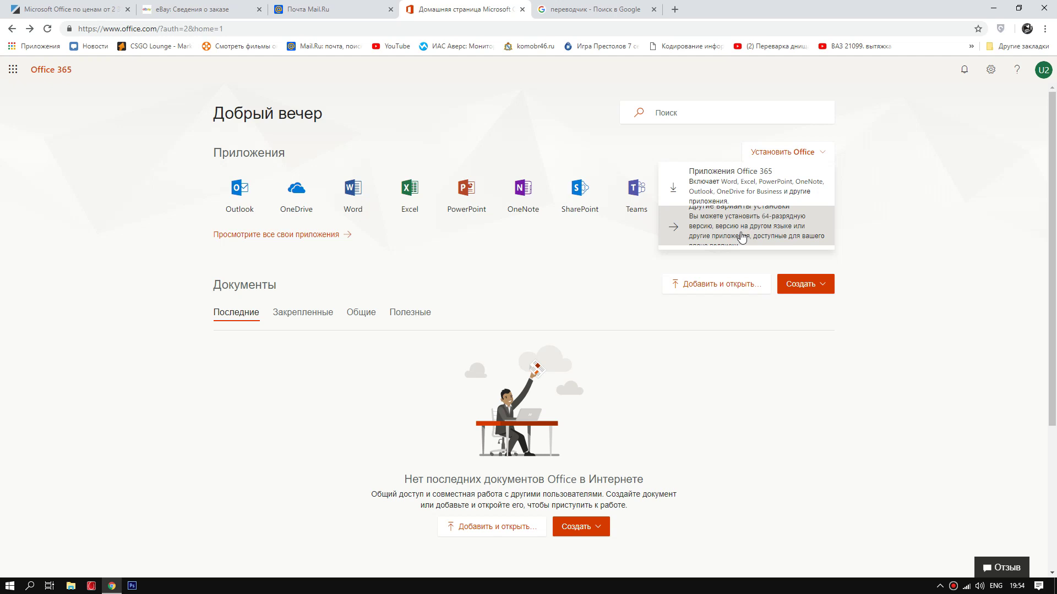
{"action": "scroll", "coordinate": [742, 237], "scroll_direction": "down", "scroll_amount": 1}
{"action": "scroll", "coordinate": [732, 226], "scroll_direction": "up", "scroll_amount": 1}
{"action": "scroll", "coordinate": [713, 225], "scroll_direction": "down", "scroll_amount": 1}
{"action": "scroll", "coordinate": [716, 220], "scroll_direction": "up", "scroll_amount": 1}
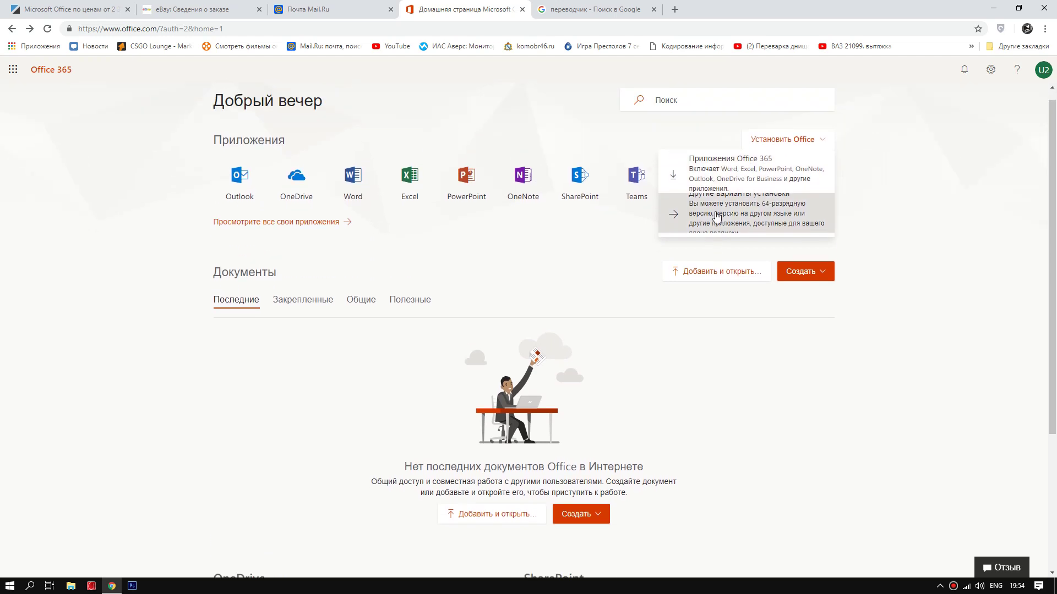
{"action": "left_click", "coordinate": [725, 181]}
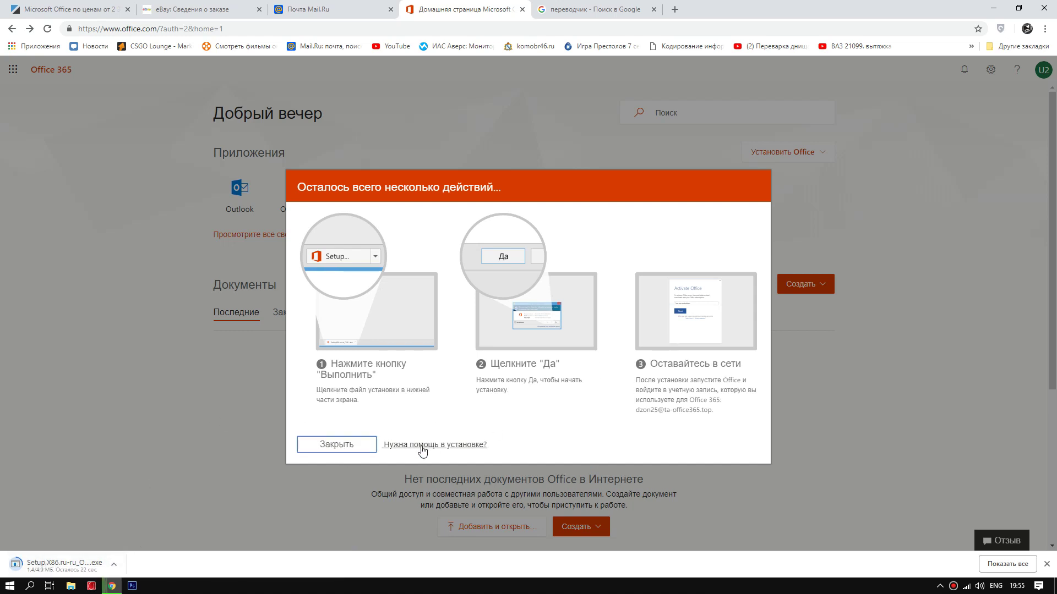
Close the 'Осталось всего несколько действий' setup instructions dialog
{"action": "left_click", "coordinate": [329, 448]}
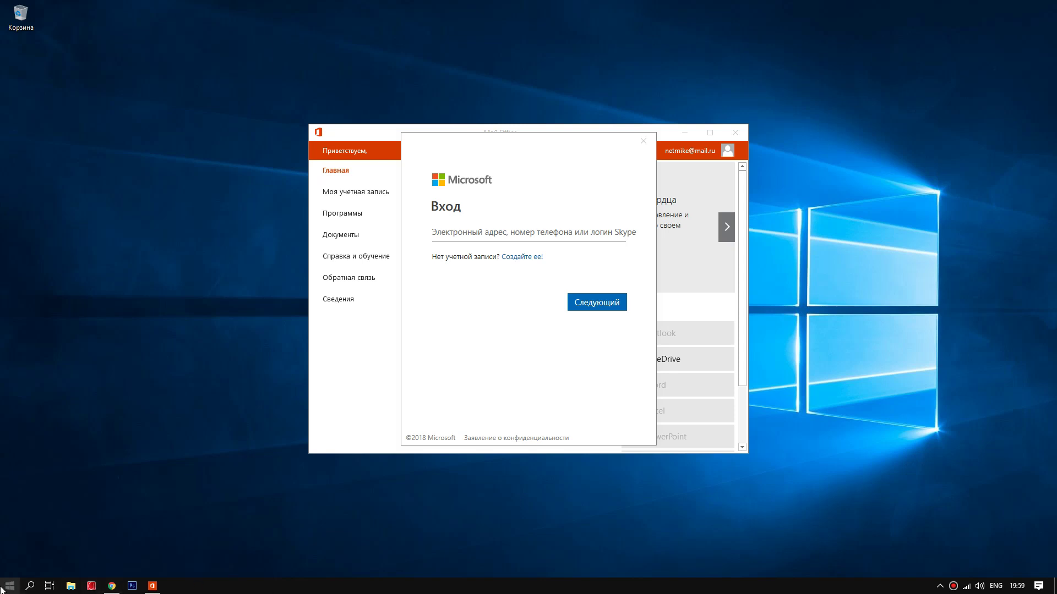
Bring the Мой Office sign-in dialog forward and focus its e-mail field to log in
{"action": "left_click", "coordinate": [9, 585]}
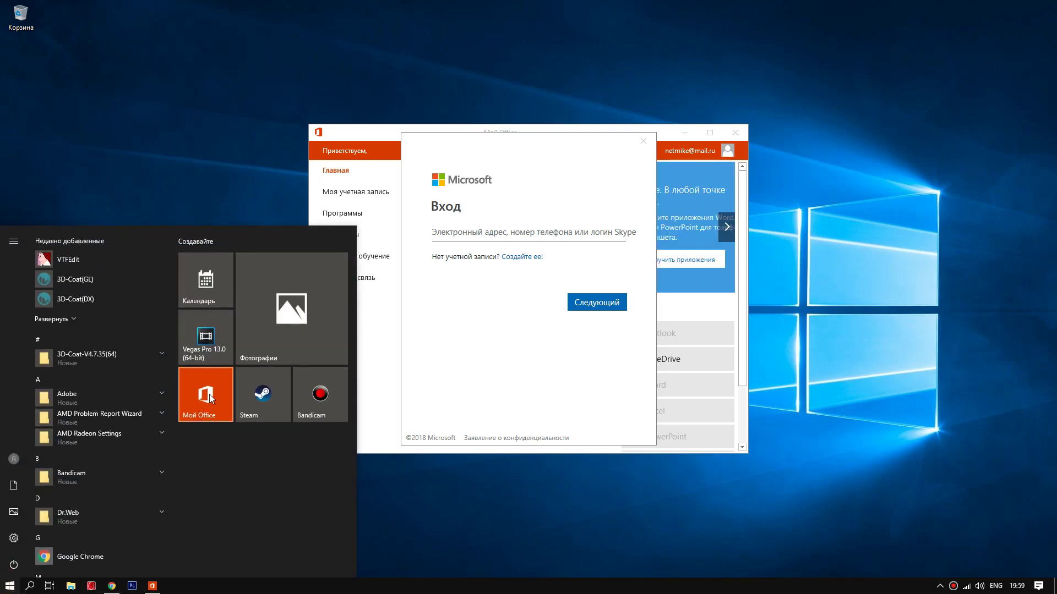
{"action": "left_click", "coordinate": [495, 141]}
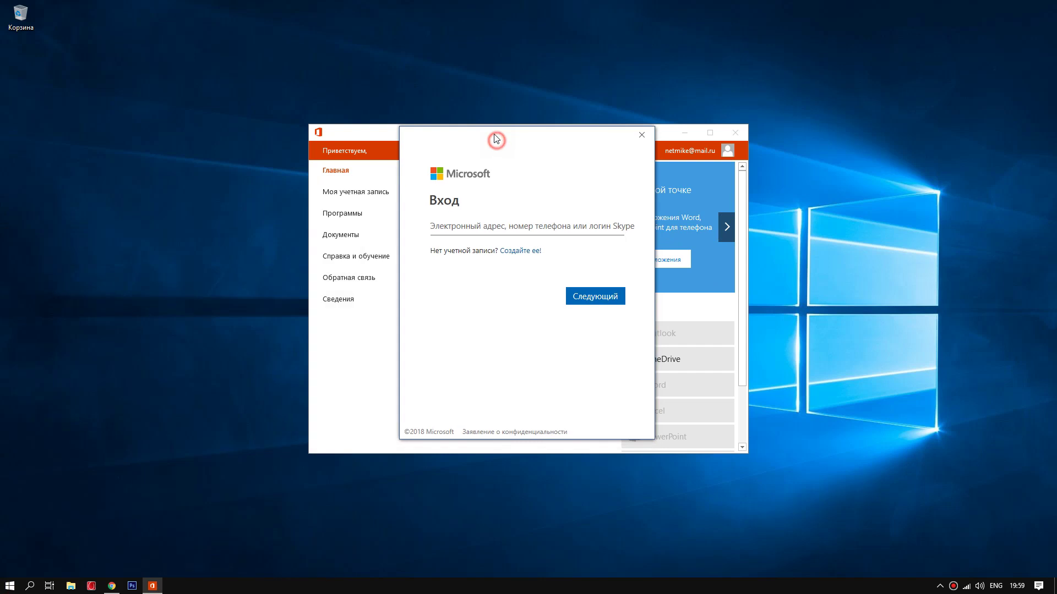
{"action": "left_click", "coordinate": [455, 226]}
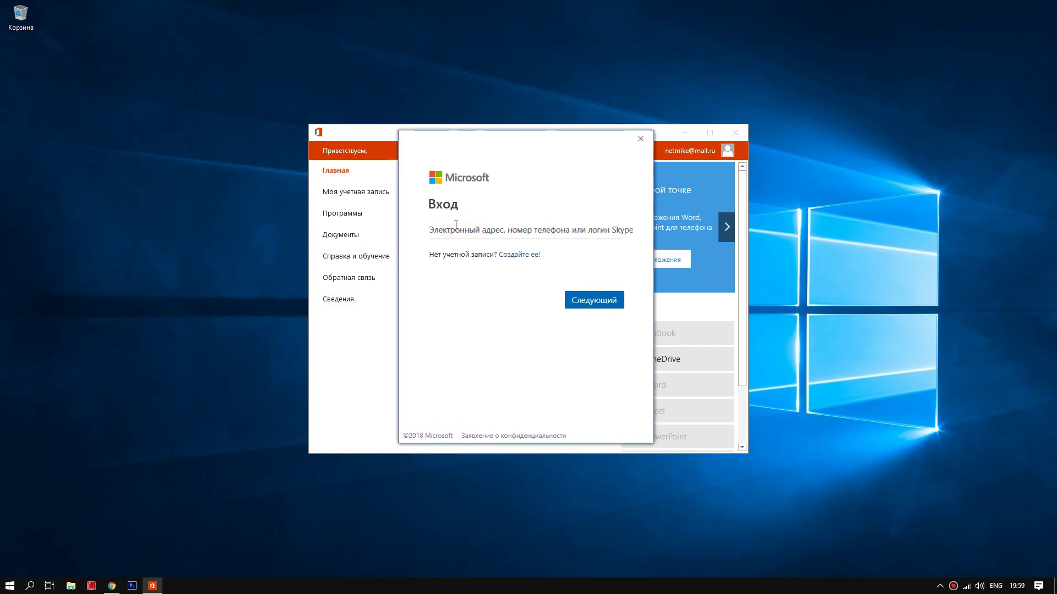
{"action": "left_click", "coordinate": [439, 231]}
{"action": "left_click", "coordinate": [452, 231]}
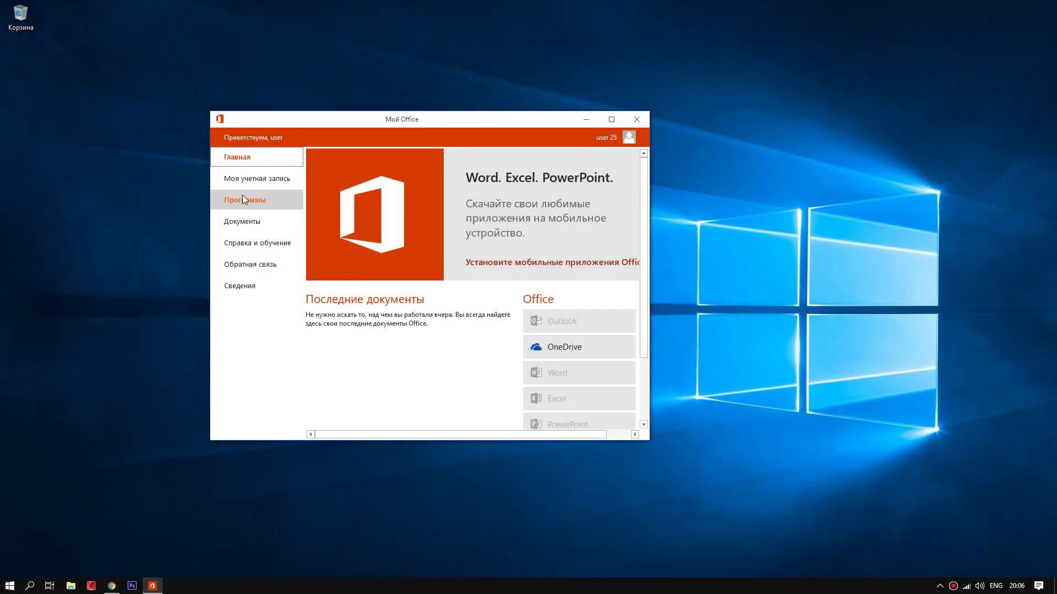
Browse Программы and Документы, then choose Установить Office under Моя учетная запись
{"action": "left_click", "coordinate": [259, 202]}
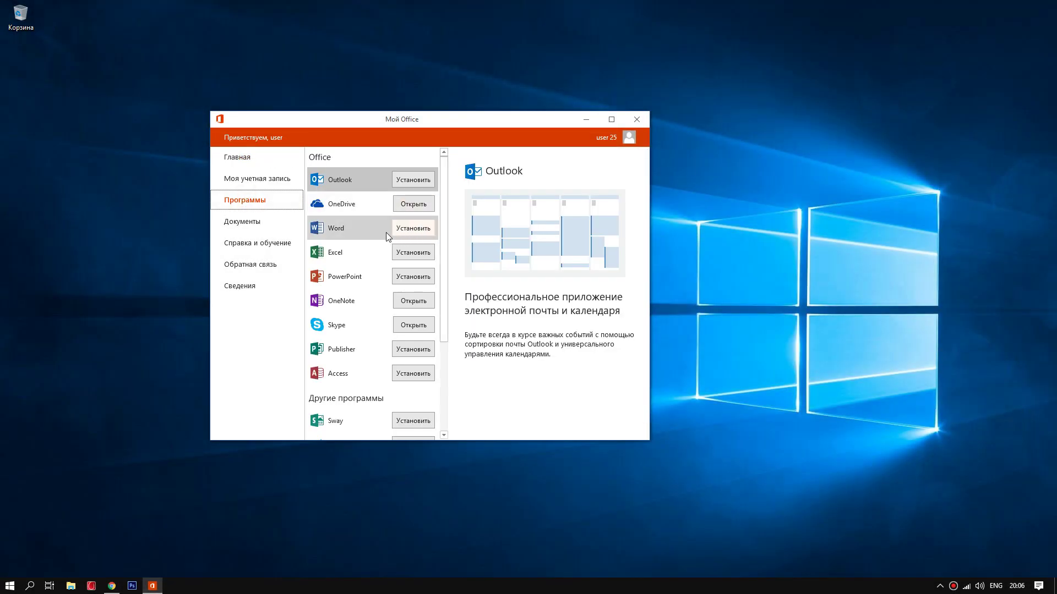
{"action": "scroll", "coordinate": [366, 264], "scroll_direction": "down", "scroll_amount": 1}
{"action": "scroll", "coordinate": [354, 253], "scroll_direction": "up", "scroll_amount": 1}
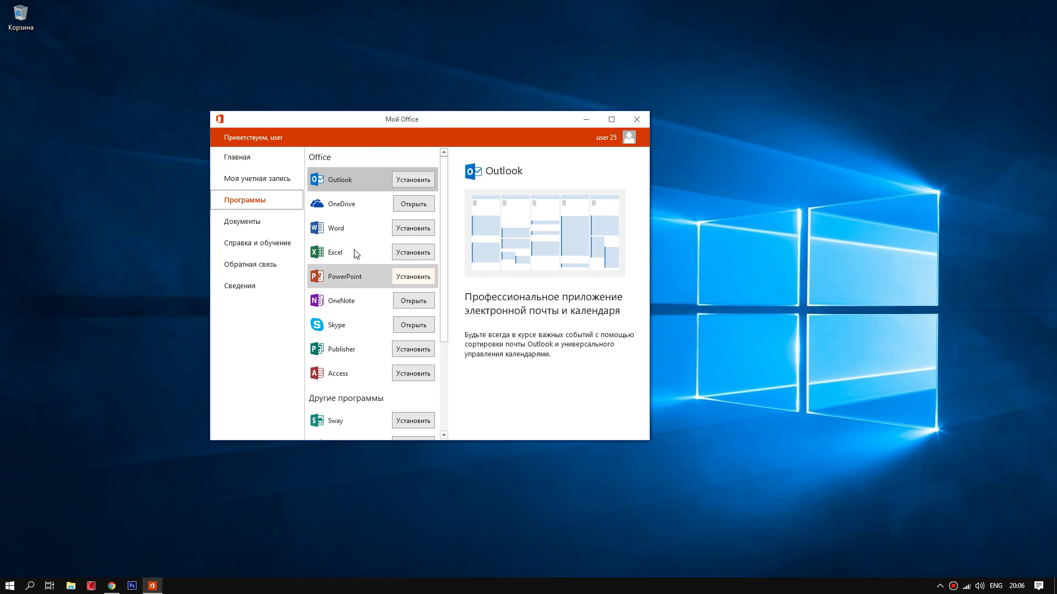
{"action": "left_click", "coordinate": [247, 224]}
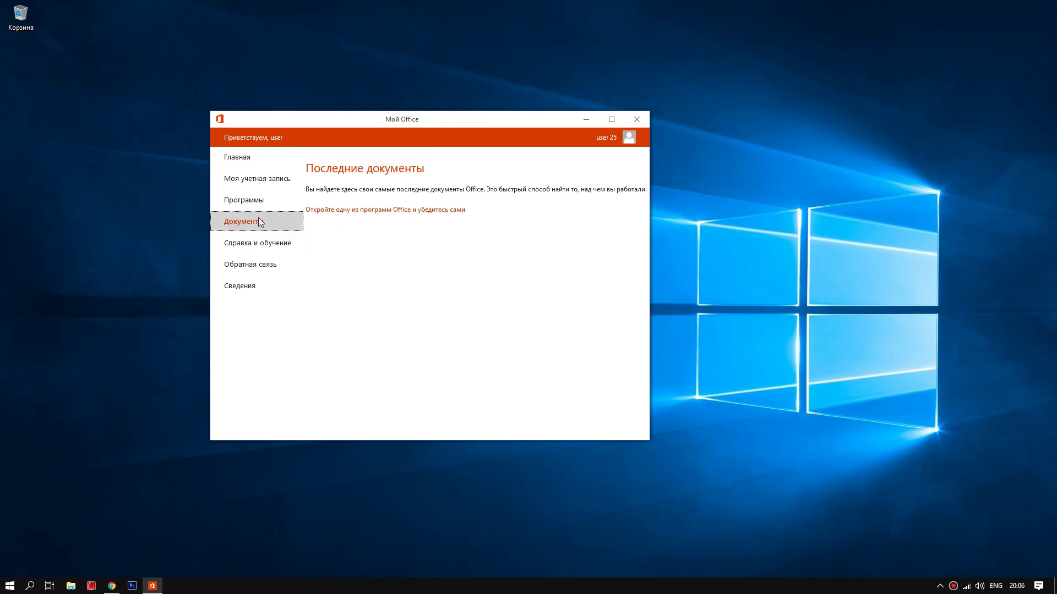
{"action": "left_click", "coordinate": [245, 178]}
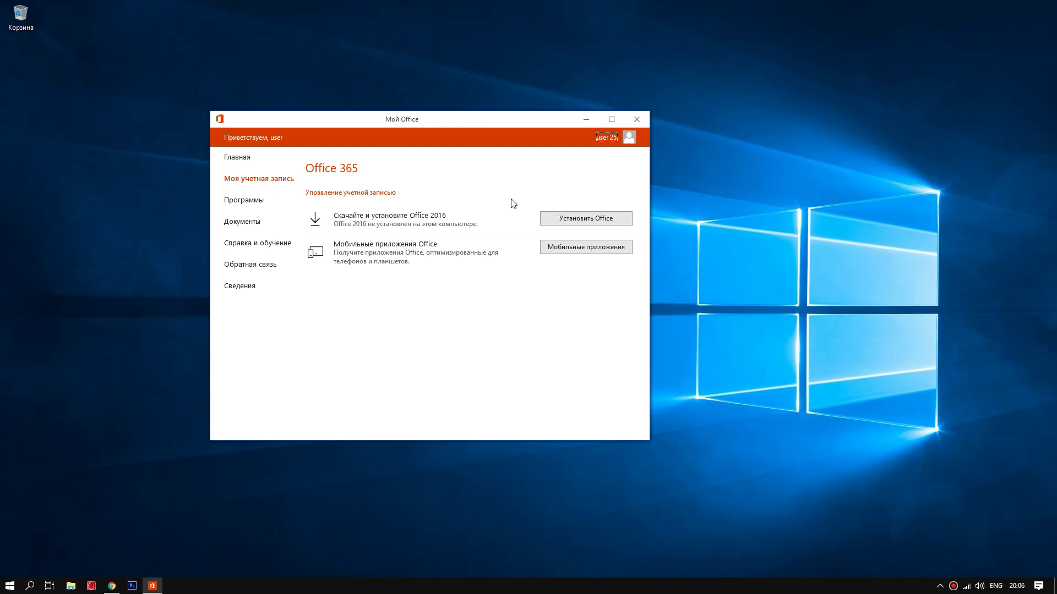
{"action": "left_click", "coordinate": [579, 221]}
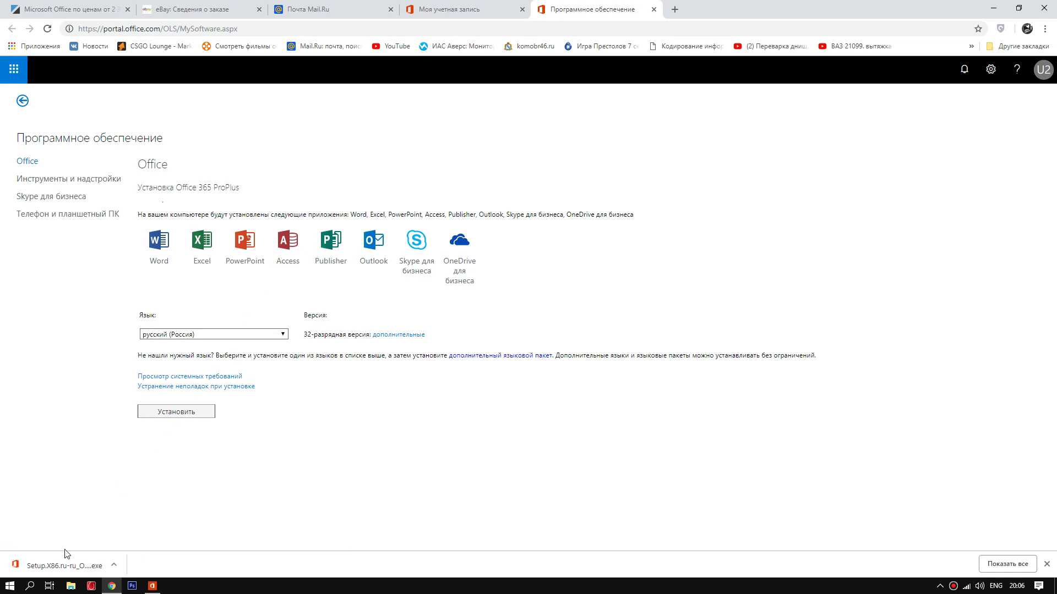
Select the 64-разрядная version, glance at the side download sections, then install Office 365 ProPlus
{"action": "left_click", "coordinate": [401, 335]}
{"action": "left_click", "coordinate": [376, 334]}
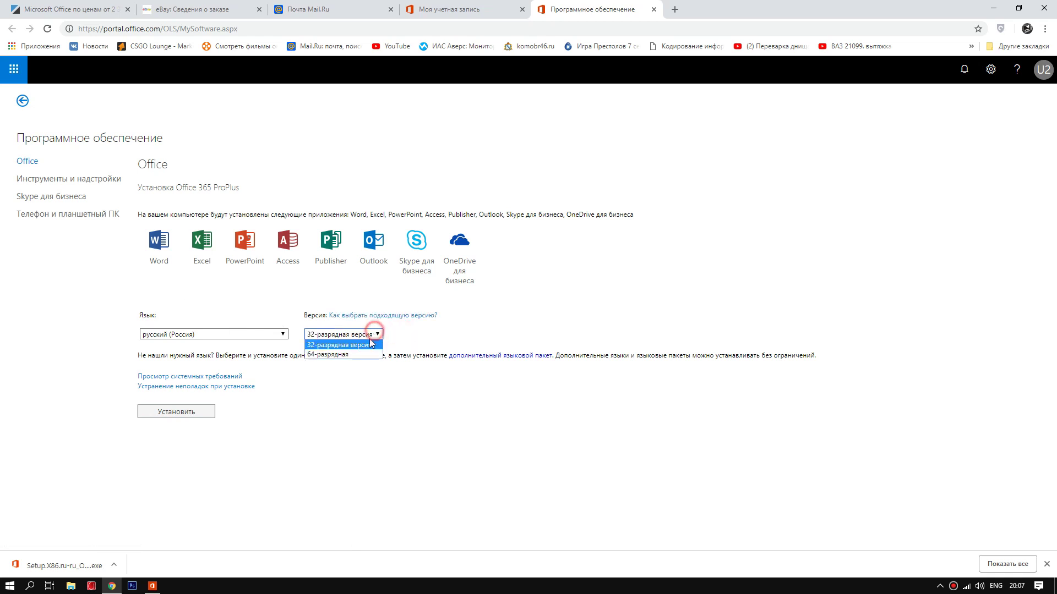
{"action": "left_click", "coordinate": [352, 354]}
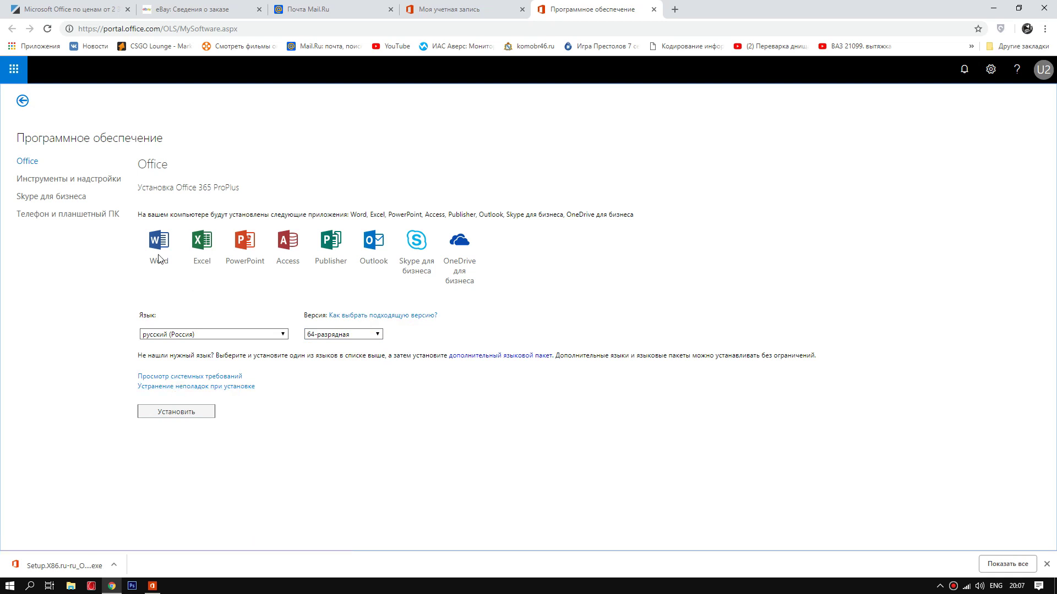
{"action": "left_click", "coordinate": [63, 181]}
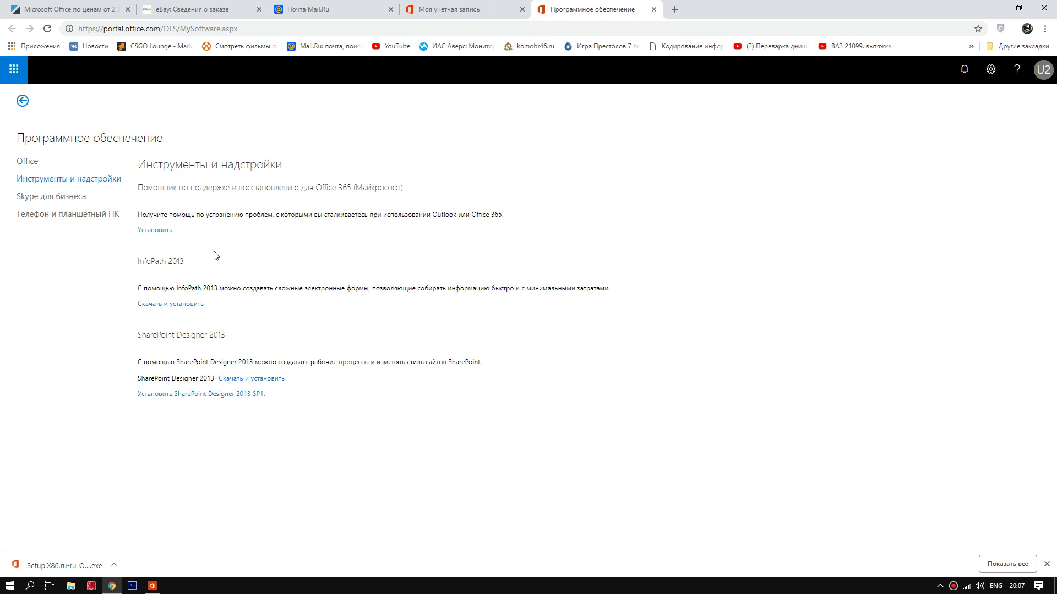
{"action": "left_click", "coordinate": [50, 197]}
{"action": "left_click", "coordinate": [63, 213]}
{"action": "left_click", "coordinate": [34, 162]}
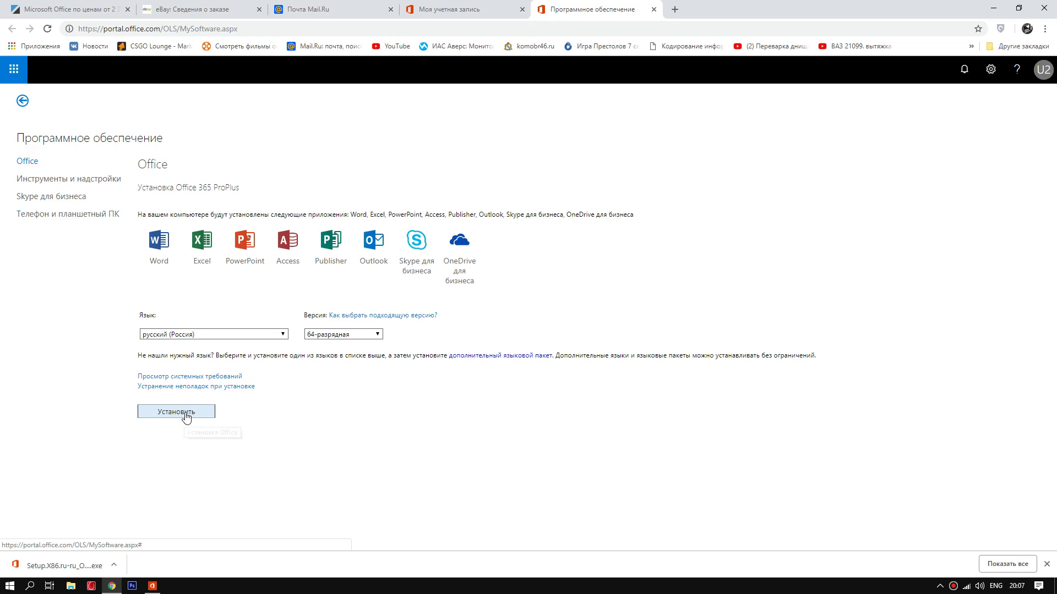
{"action": "left_click", "coordinate": [186, 413]}
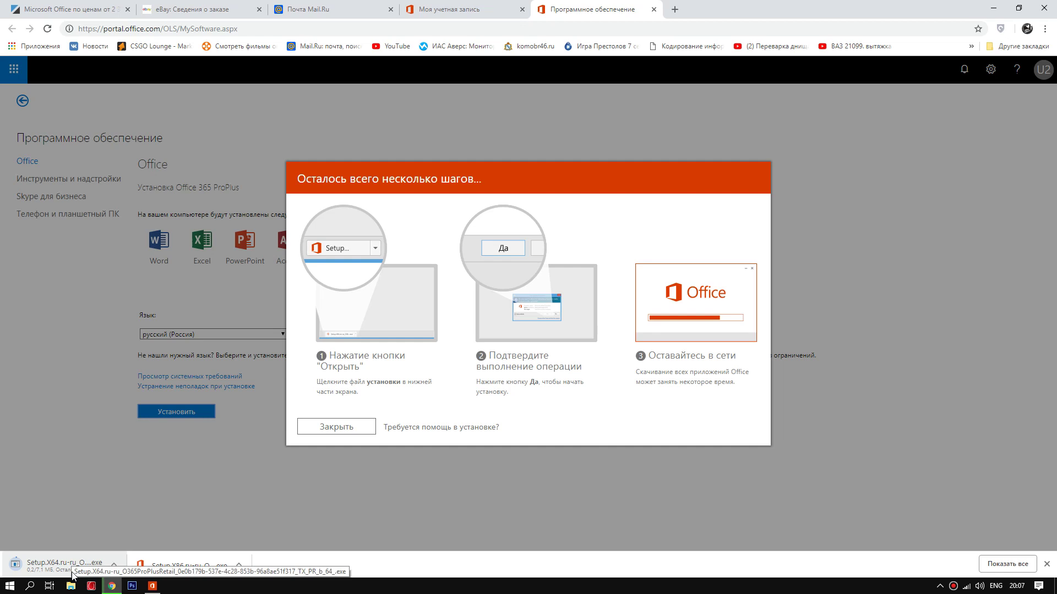
Run the Setup.X64.ru-ru download from its download-bar arrow menu
{"action": "left_click", "coordinate": [239, 565]}
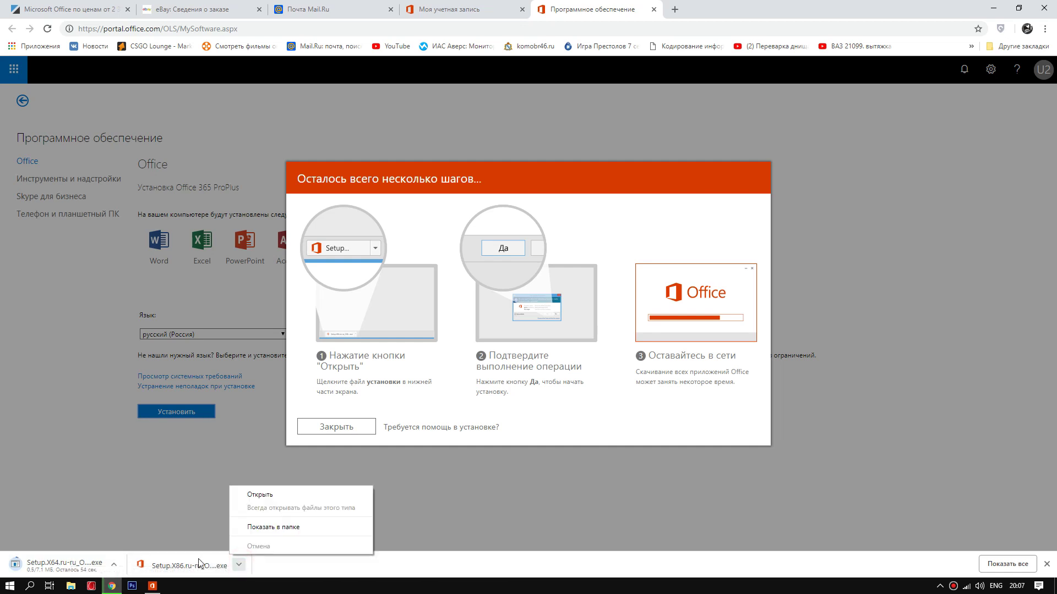
{"action": "left_click", "coordinate": [170, 503]}
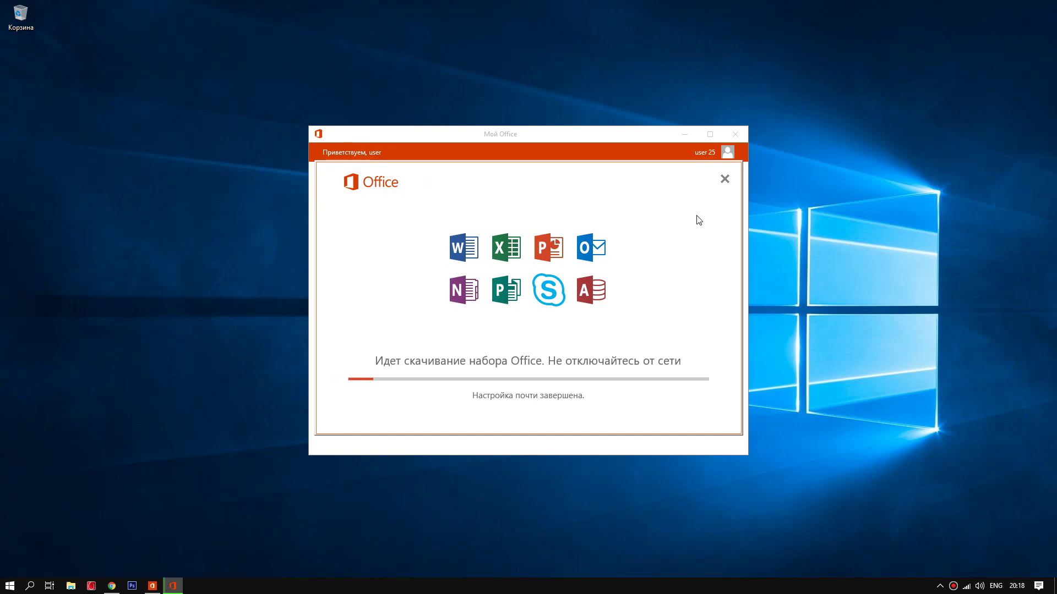
Choose Сведения обо мне from the user avatar menu in the Мой Office window
{"action": "left_click", "coordinate": [536, 137]}
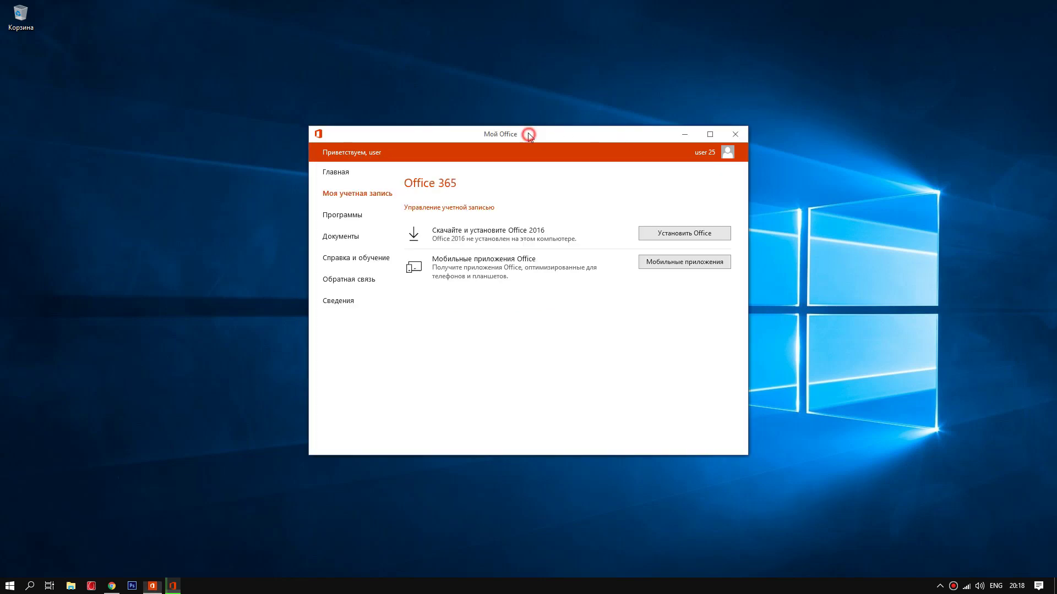
{"action": "left_click", "coordinate": [727, 152]}
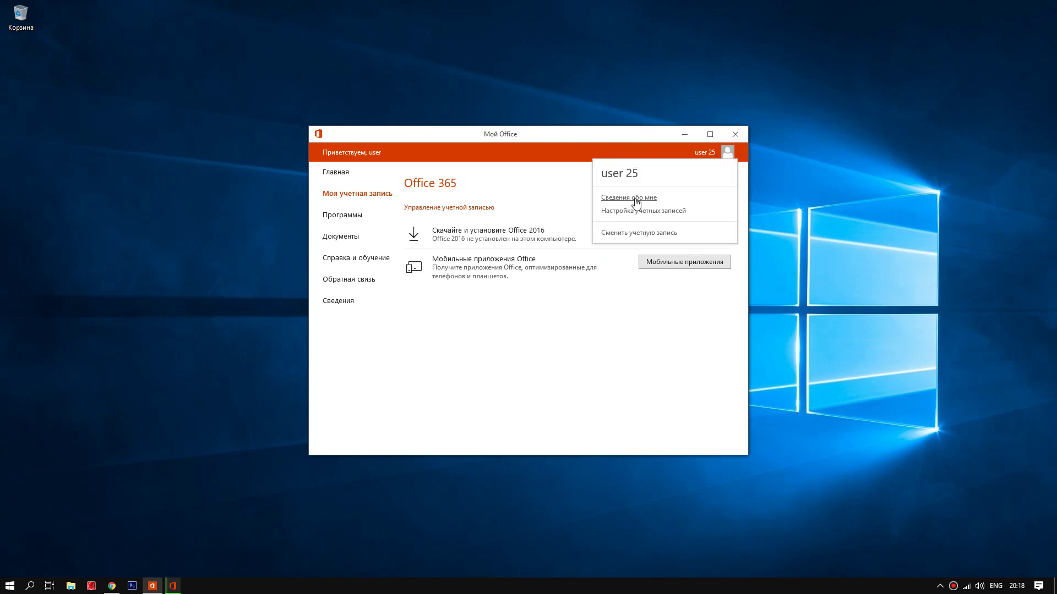
{"action": "left_click", "coordinate": [112, 585]}
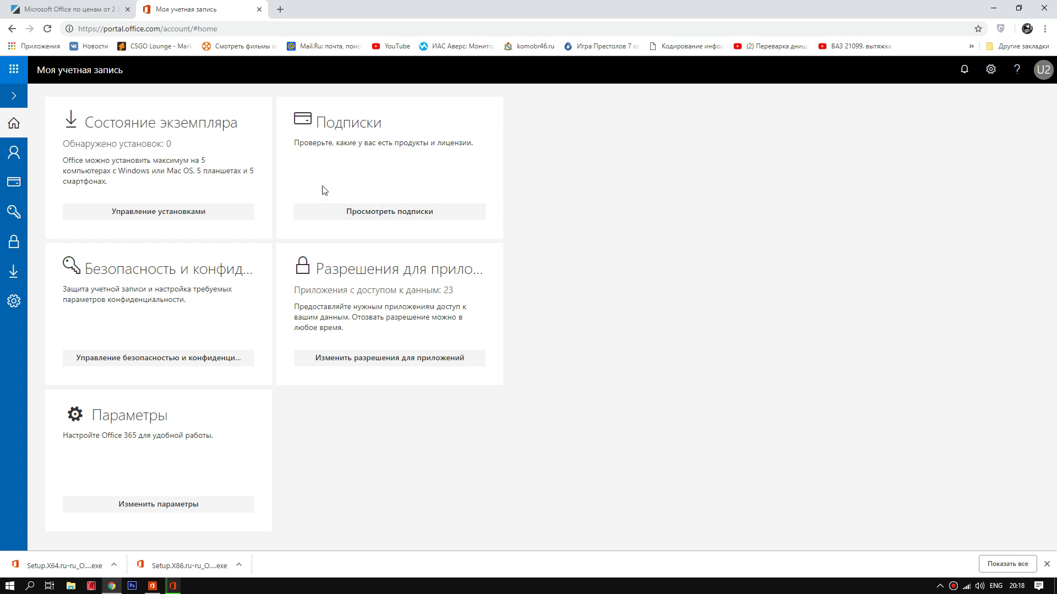
Review the E3 Developer subscription, the zero-install status, then return to the licence list
{"action": "left_click", "coordinate": [354, 213]}
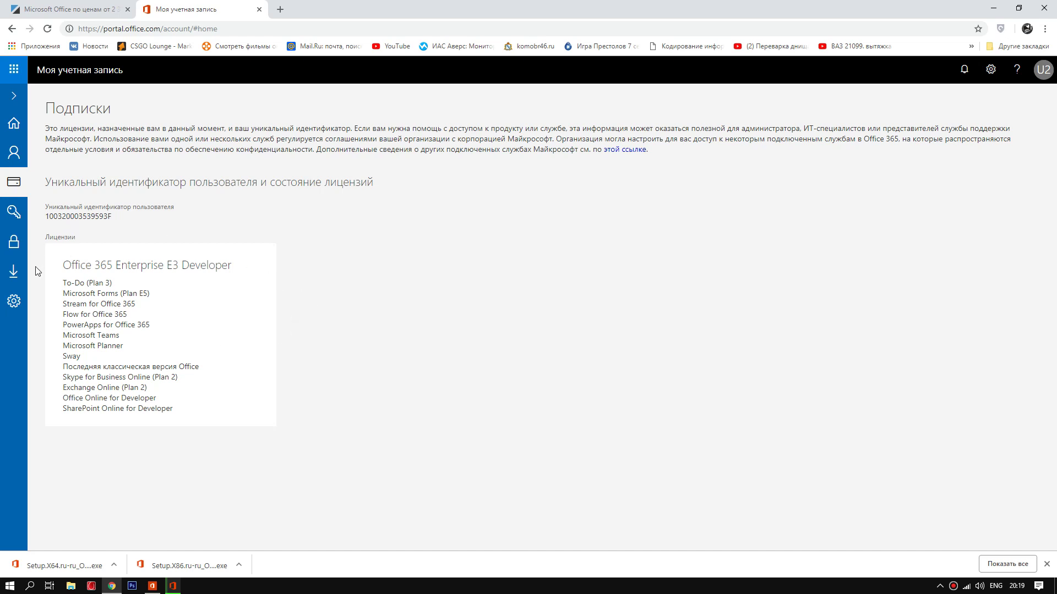
{"action": "left_click", "coordinate": [14, 277]}
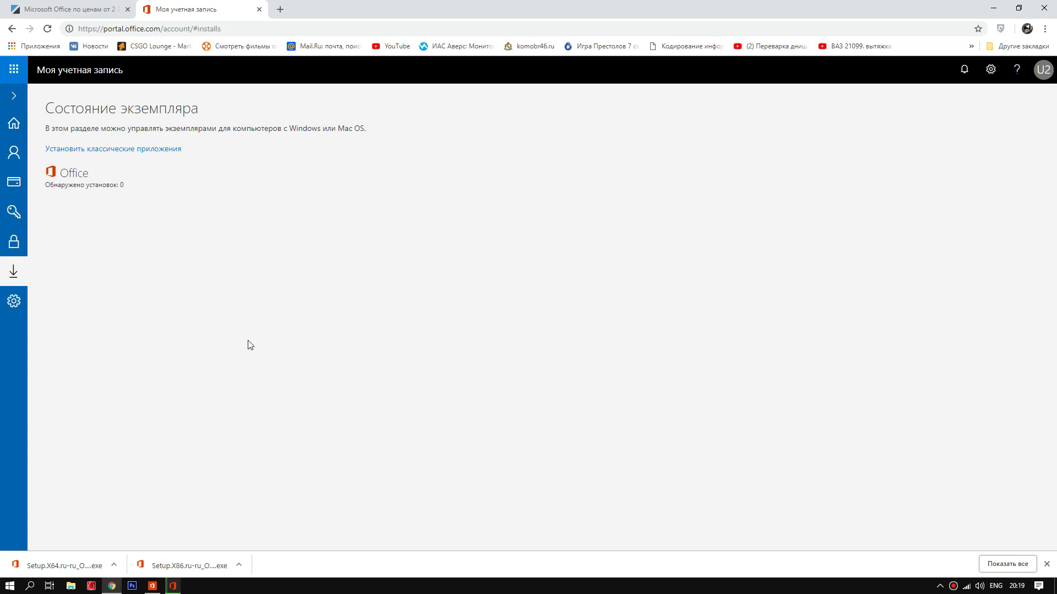
{"action": "left_click", "coordinate": [11, 185]}
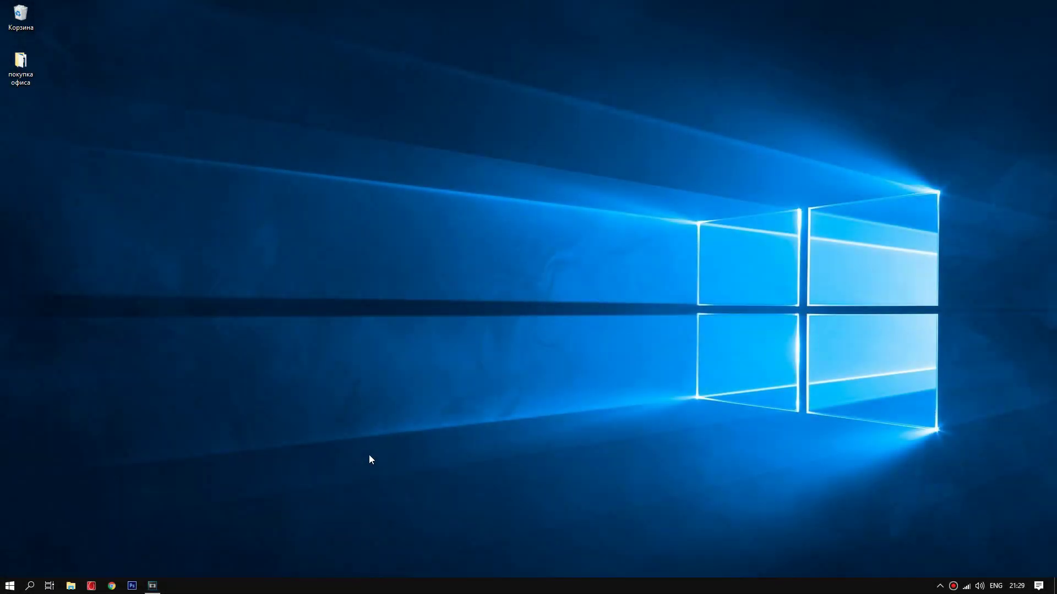
Scan the Start app list for the new Office programs, then refresh the desktop
{"action": "left_click", "coordinate": [11, 586]}
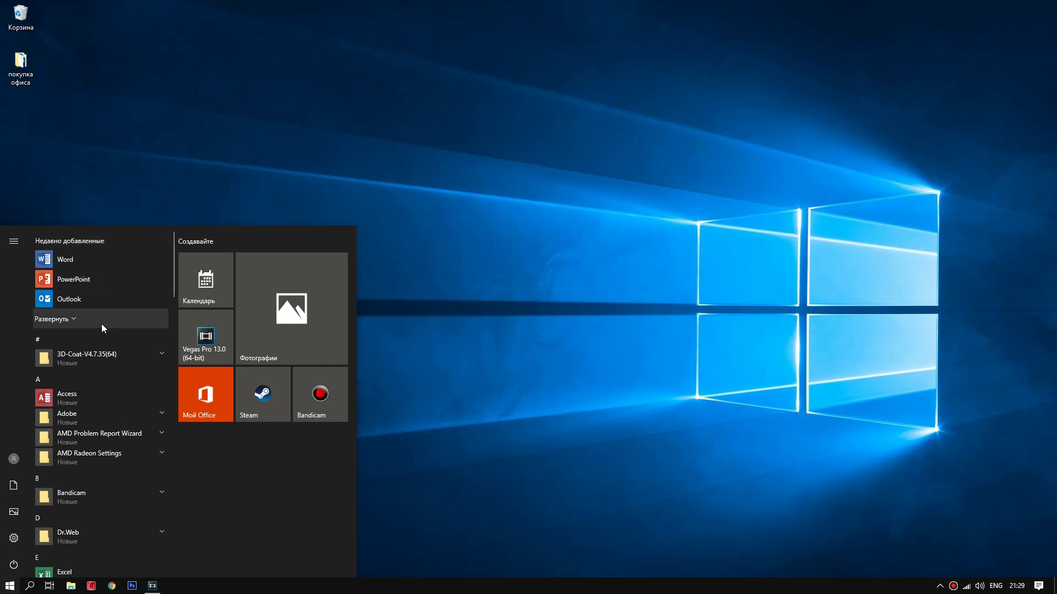
{"action": "scroll", "coordinate": [90, 381], "scroll_direction": "down", "scroll_amount": 3}
{"action": "scroll", "coordinate": [81, 372], "scroll_direction": "down", "scroll_amount": 2}
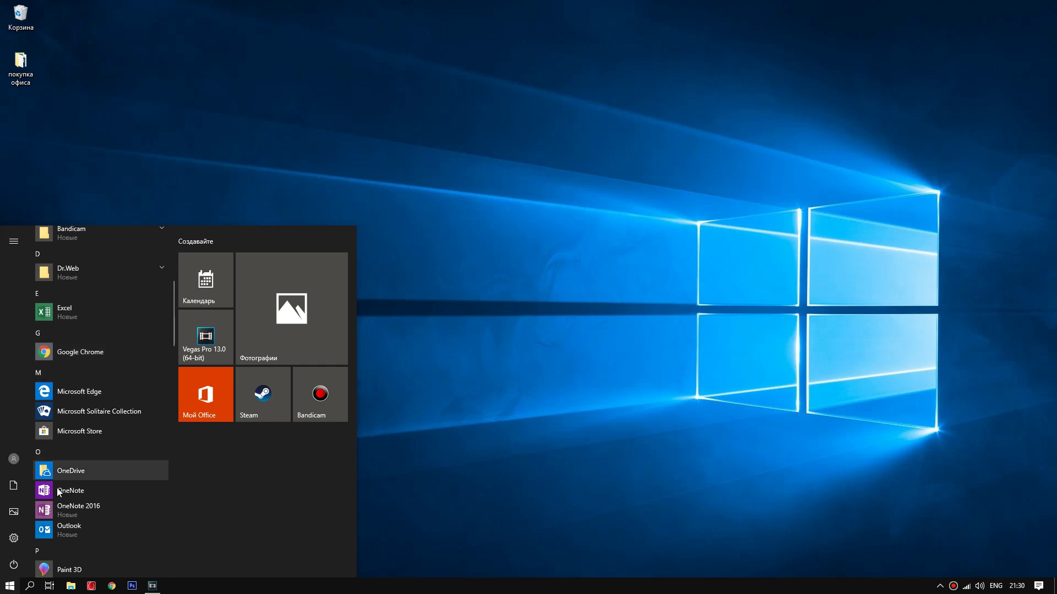
{"action": "left_click", "coordinate": [426, 378]}
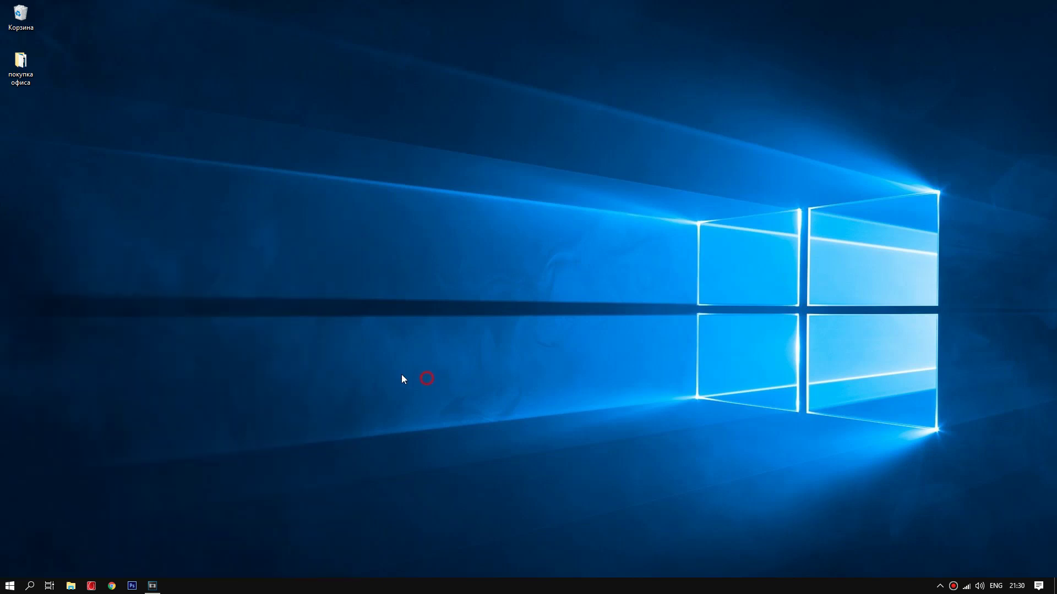
{"action": "right_click", "coordinate": [265, 263]}
{"action": "left_click", "coordinate": [301, 310]}
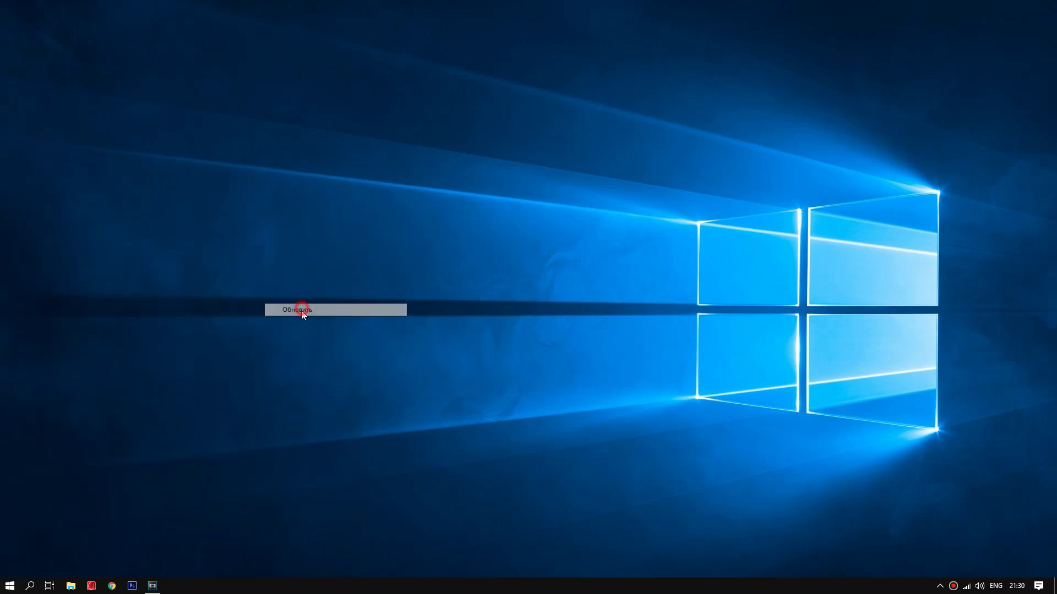
Create a new Word document named '1' on the desktop and open it
{"action": "right_click", "coordinate": [300, 350]}
{"action": "left_click", "coordinate": [335, 454]}
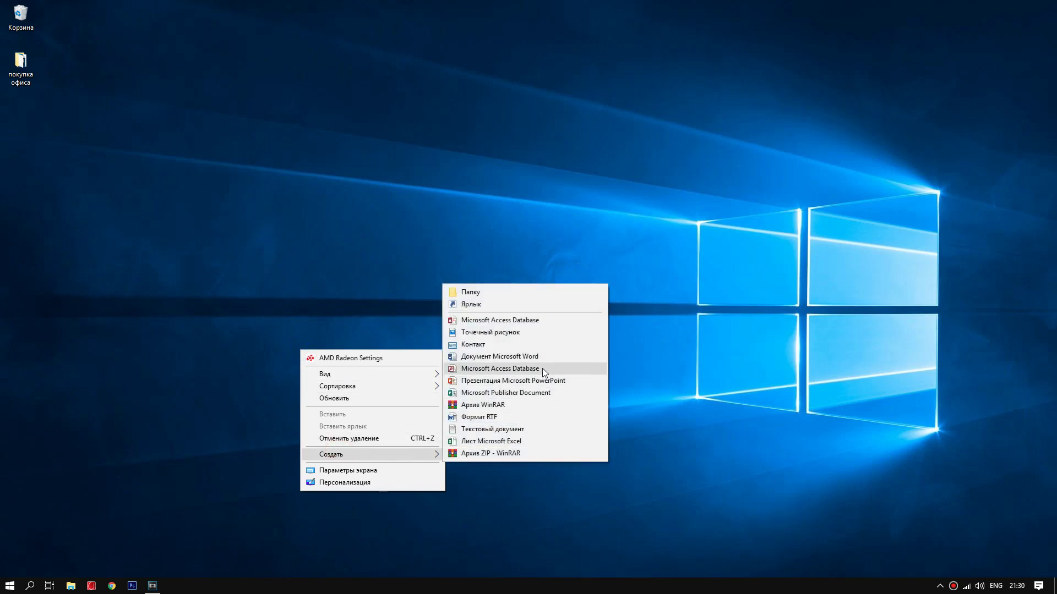
{"action": "left_click", "coordinate": [487, 360]}
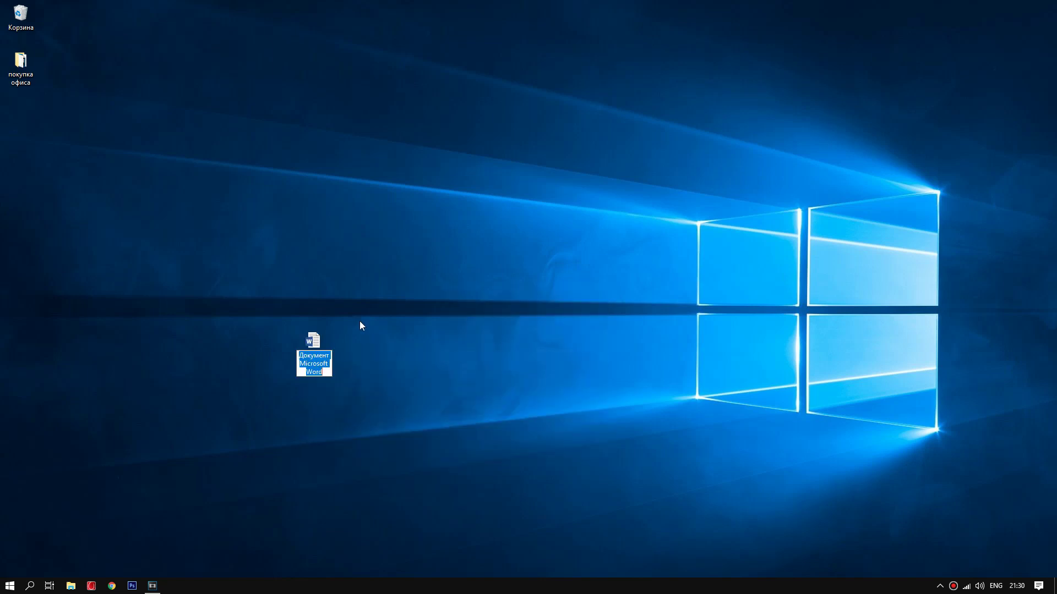
{"action": "left_click", "coordinate": [354, 326]}
{"action": "double_click", "coordinate": [311, 347]}
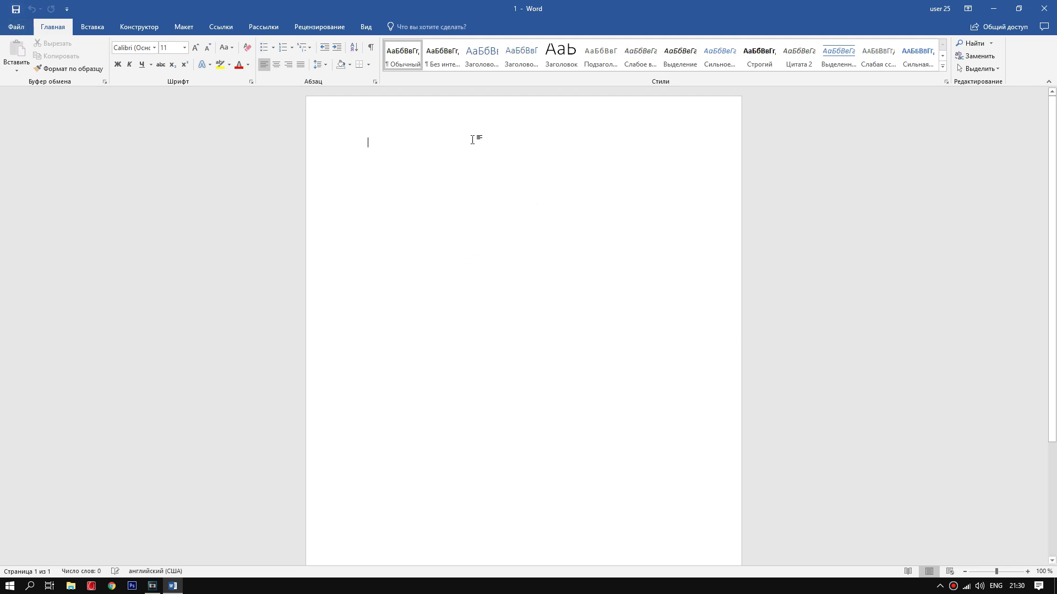
Confirm via Файл > Учетная запись > О программе Word that it is Office 365 ProPlus Word 2016, 64-bit
{"action": "left_click", "coordinate": [10, 28]}
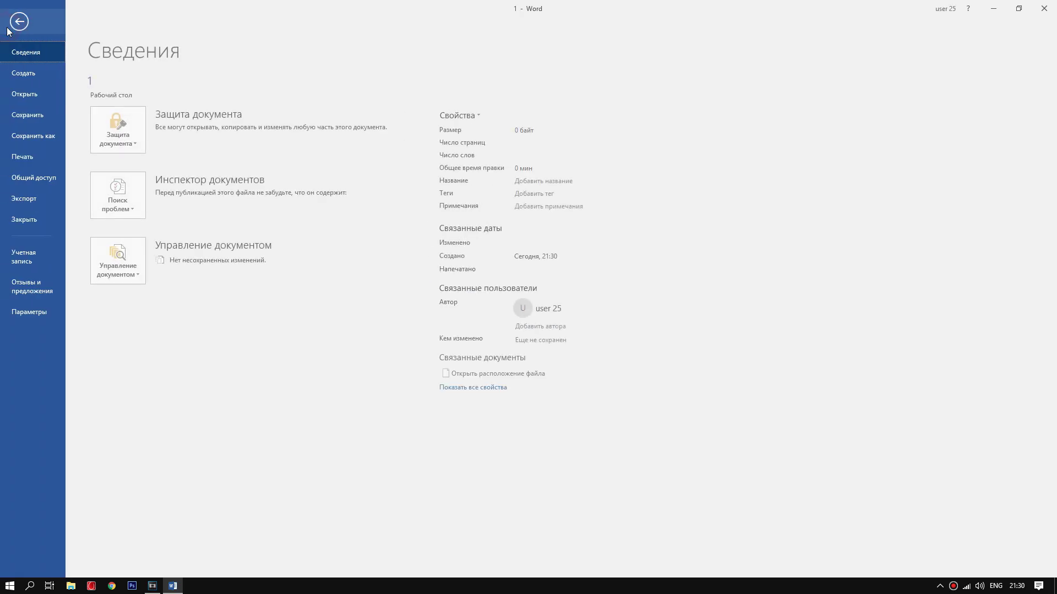
{"action": "left_click", "coordinate": [31, 256]}
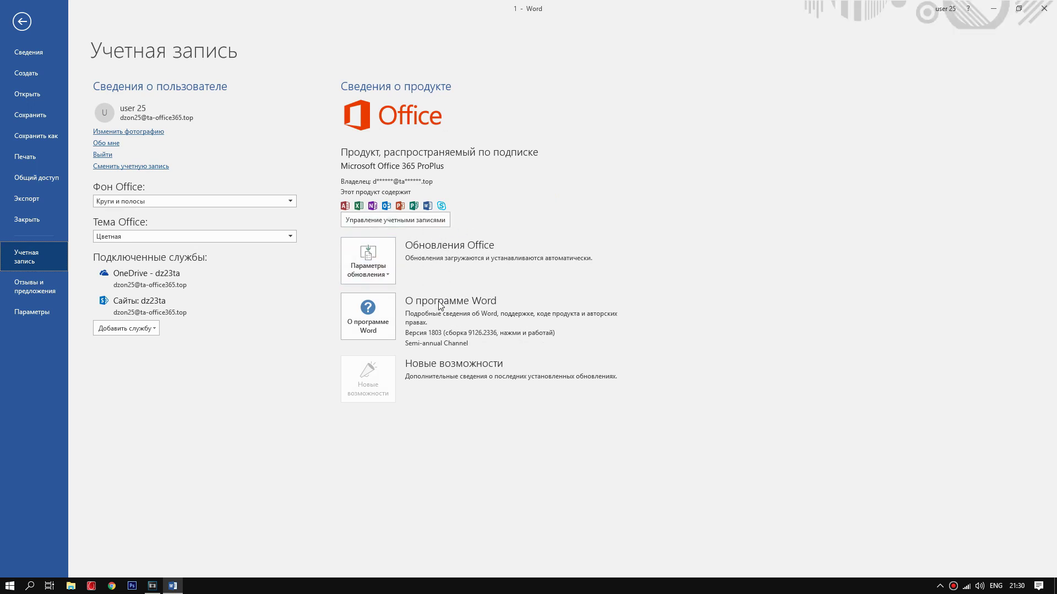
{"action": "left_click", "coordinate": [373, 316]}
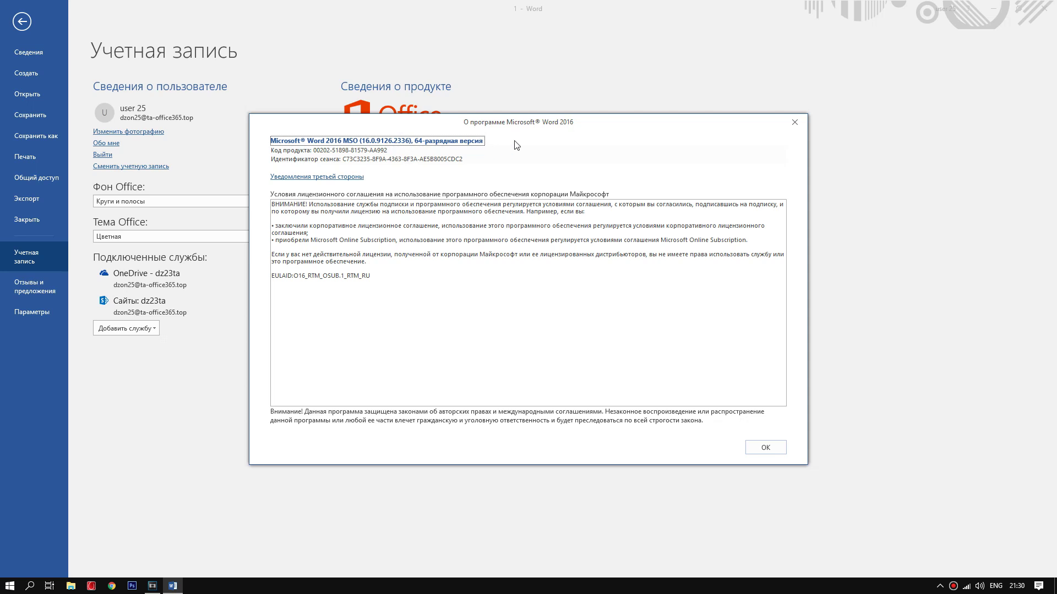
{"action": "left_click", "coordinate": [763, 449]}
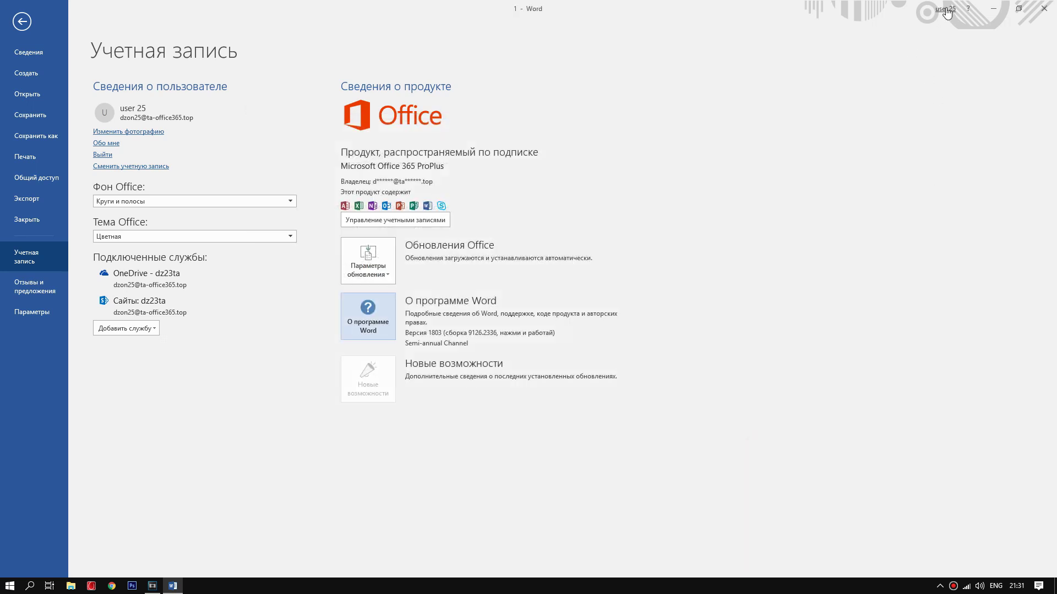
{"action": "left_click", "coordinate": [23, 23]}
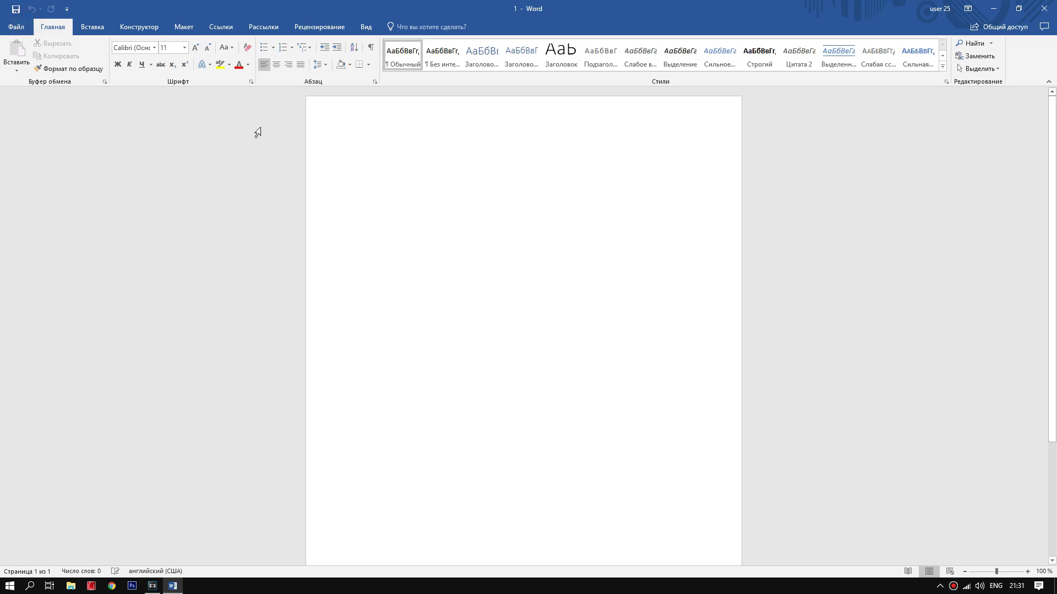
Type the test text 'ggffdgdfsdfdsfsd' on the first line of document 1
{"action": "type", "text": "ggffdgdfsdfdsfsd"}
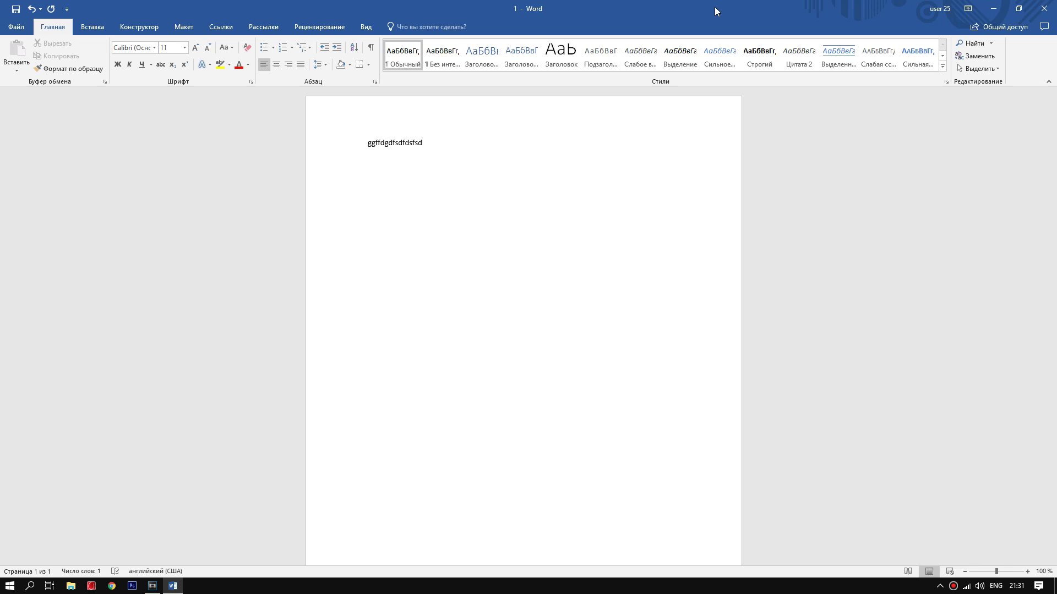
Close Word and answer the save-changes prompt for document 1
{"action": "left_click", "coordinate": [1048, 8]}
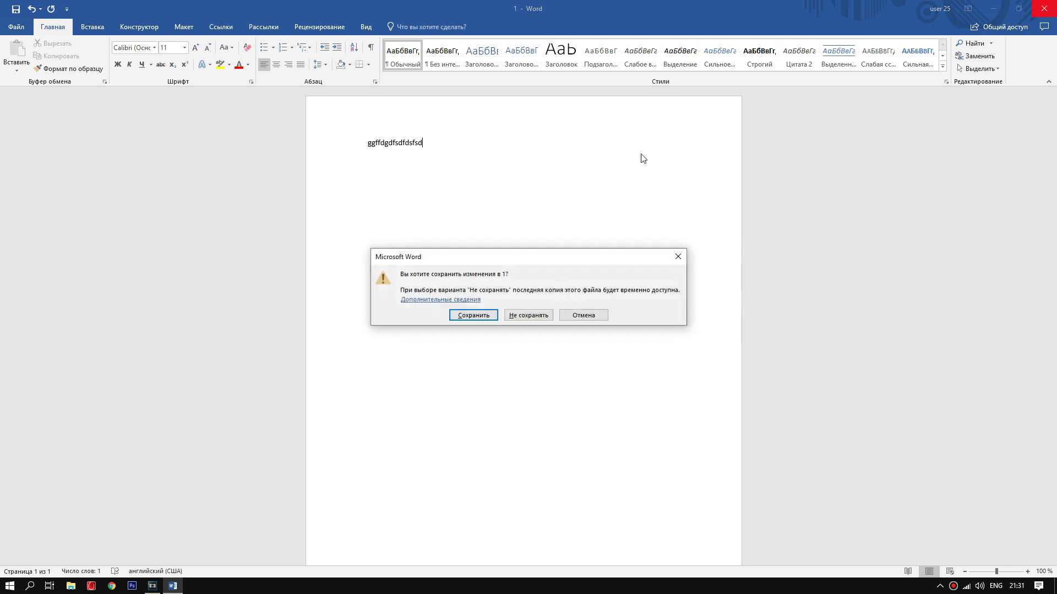
{"action": "left_click", "coordinate": [519, 315]}
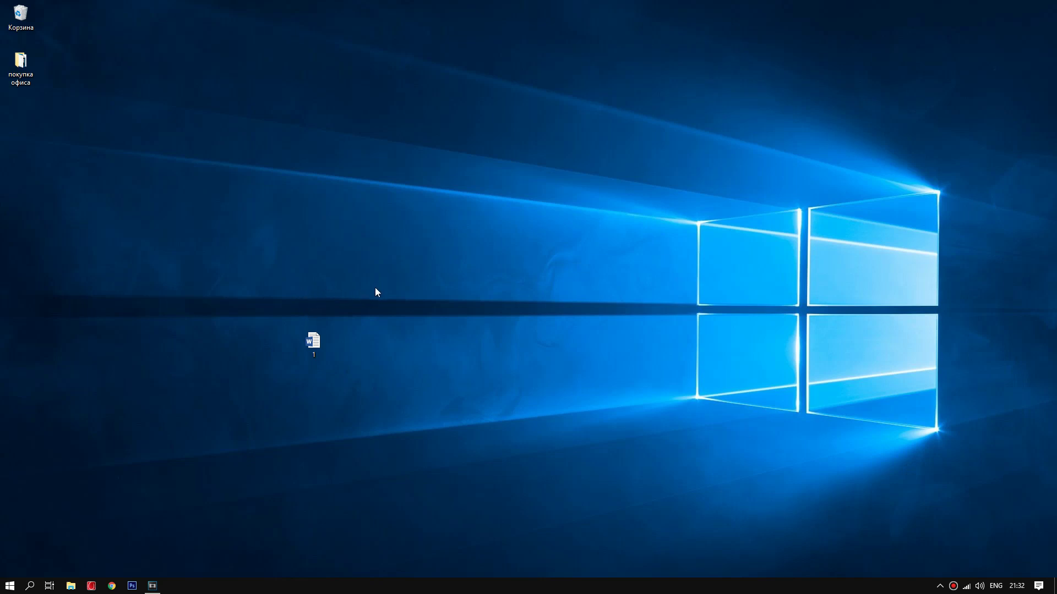
Drag the '1' file icon up and left on the desktop, then deselect it
{"action": "left_click_drag", "start_coordinate": [312, 341], "coordinate": [88, 242]}
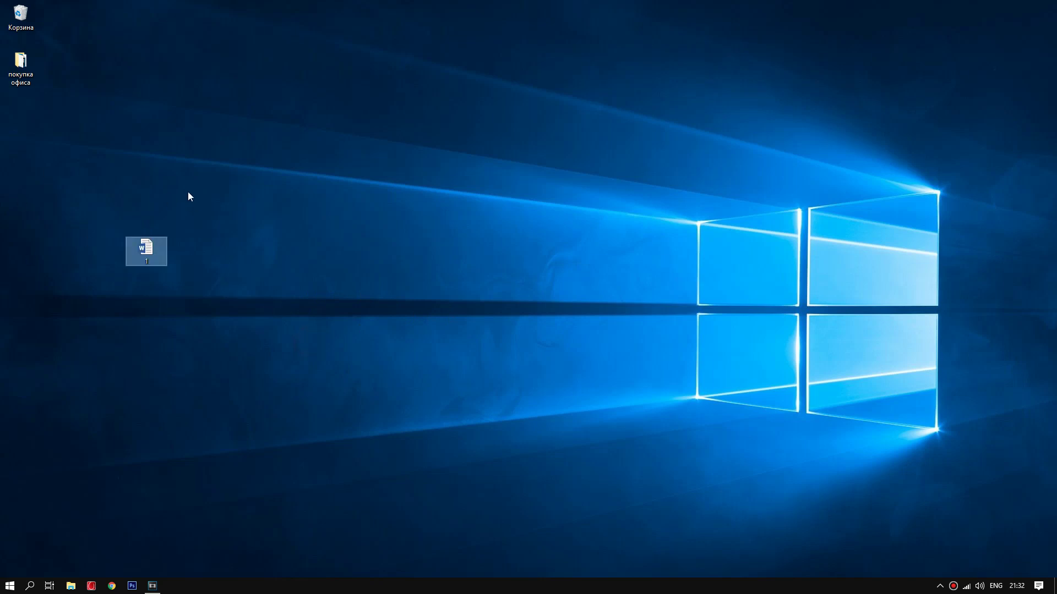
{"action": "left_click", "coordinate": [248, 212]}
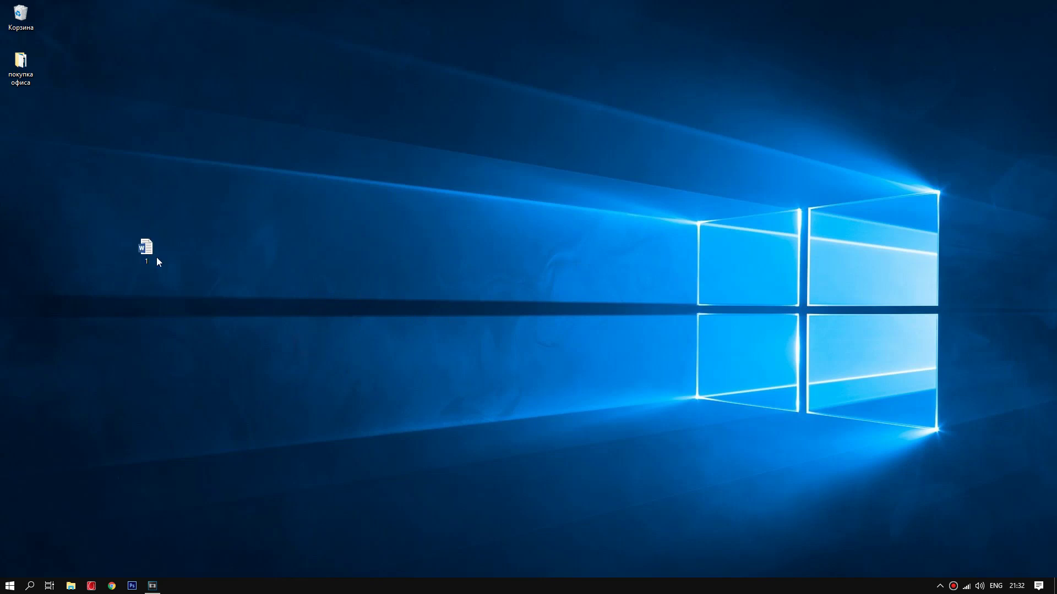